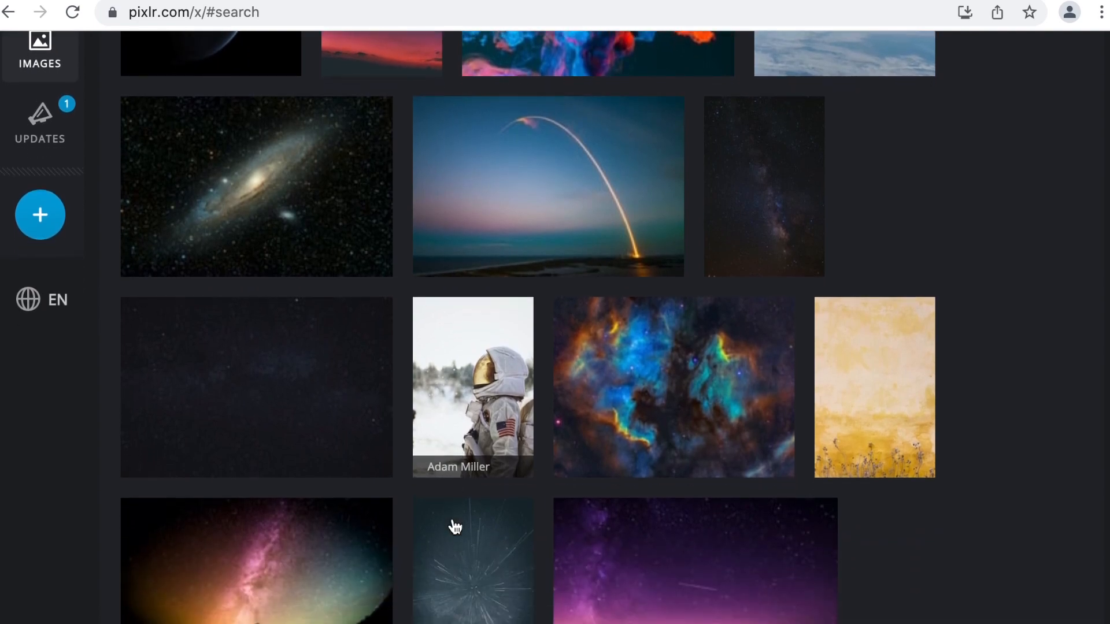
# Open the blue and orange nebula stock image for editing, pre-resized to Full HD at 1920 x 1438
pyautogui.scroll(-2, 463, 444)
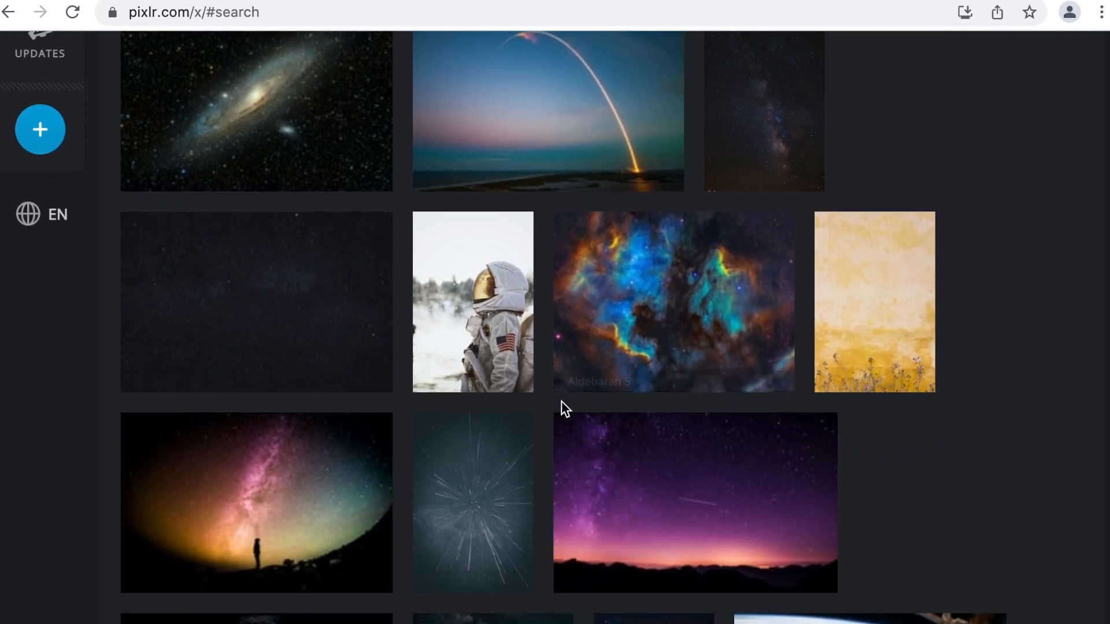
pyautogui.click(699, 262)
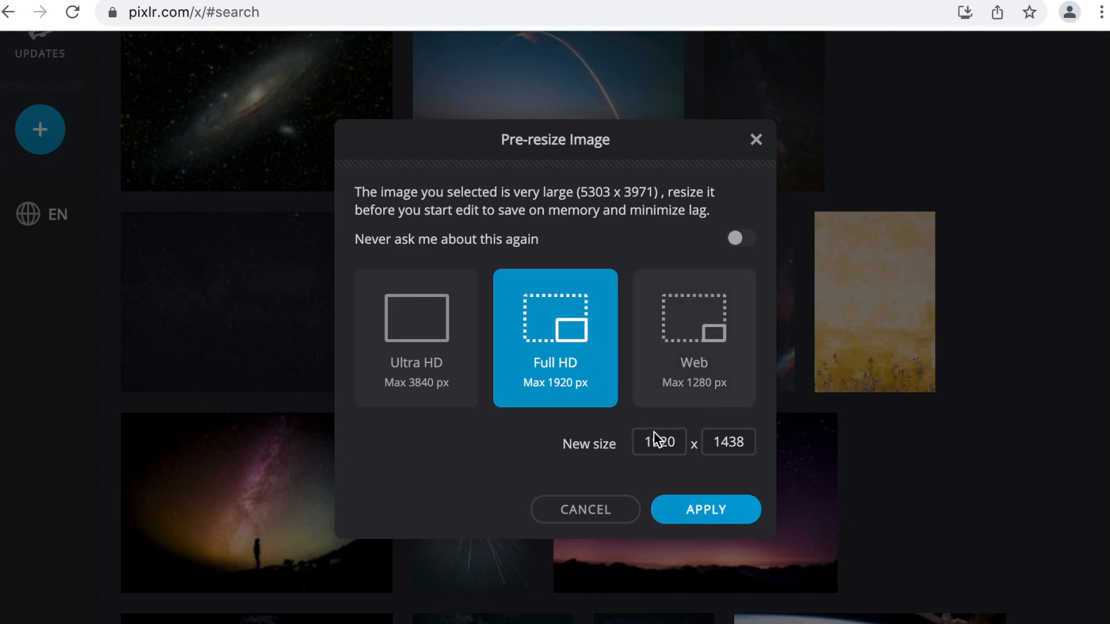
pyautogui.click(706, 512)
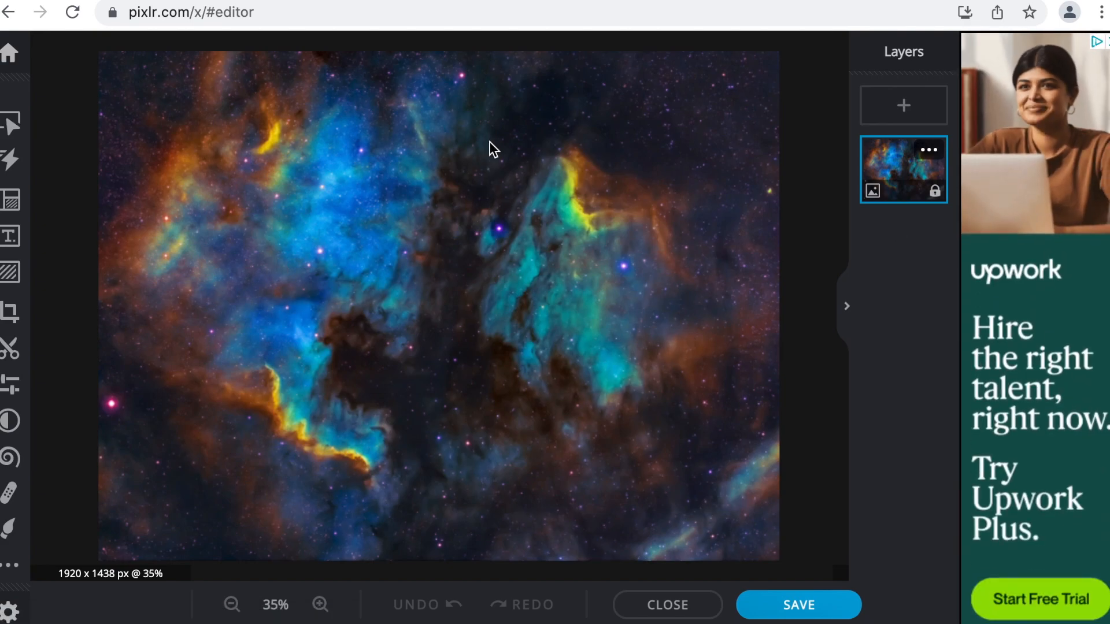
# Search Google Images for "cats png" in a new browser tab and look through the cat pictures
pyautogui.press('super+t')
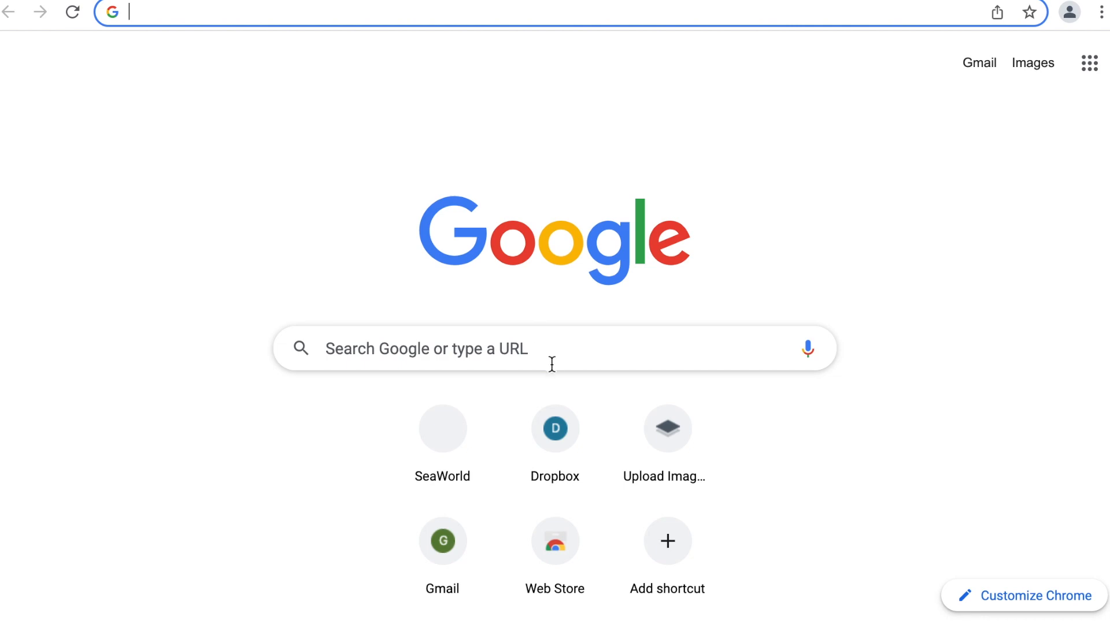
pyautogui.click(546, 346)
pyautogui.write('cats pi')
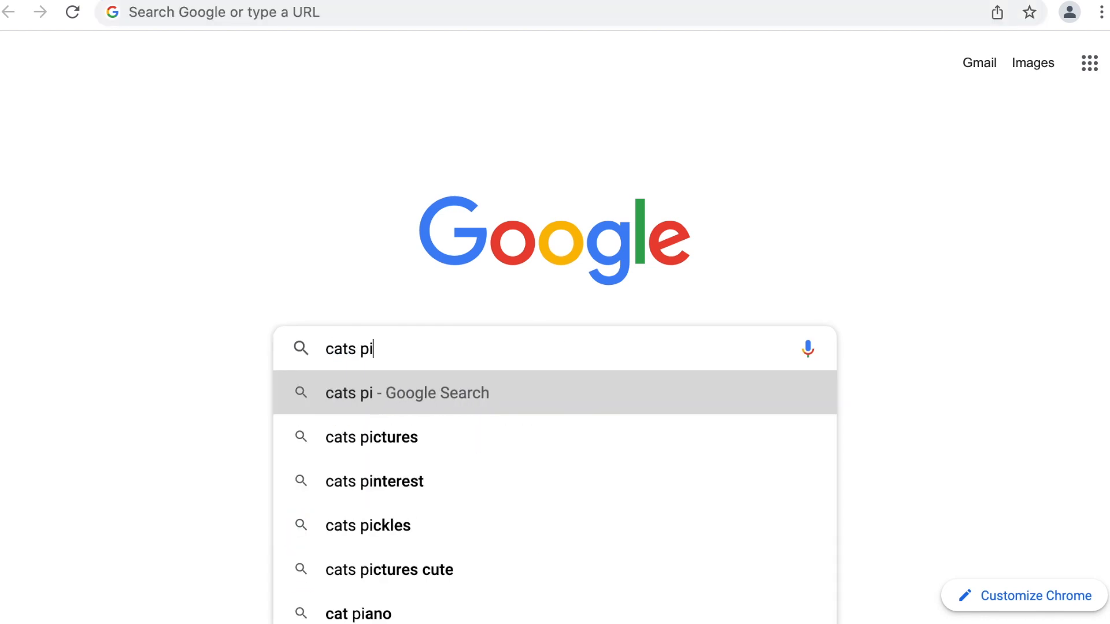
pyautogui.press('BackSpace')
pyautogui.write('ng')
pyautogui.press('Return')
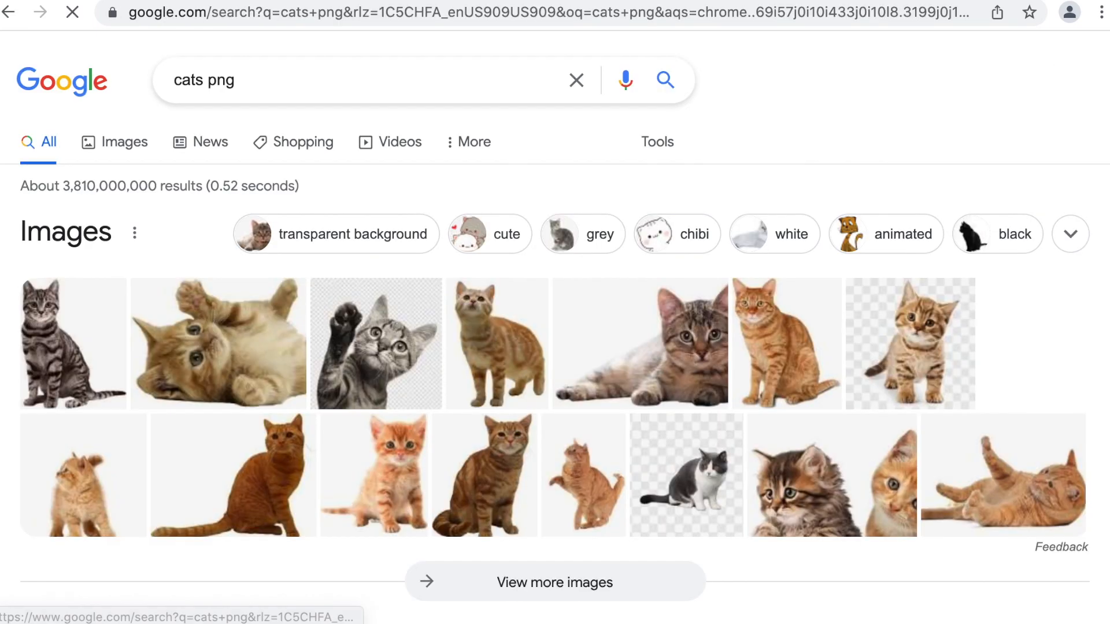
pyautogui.click(126, 143)
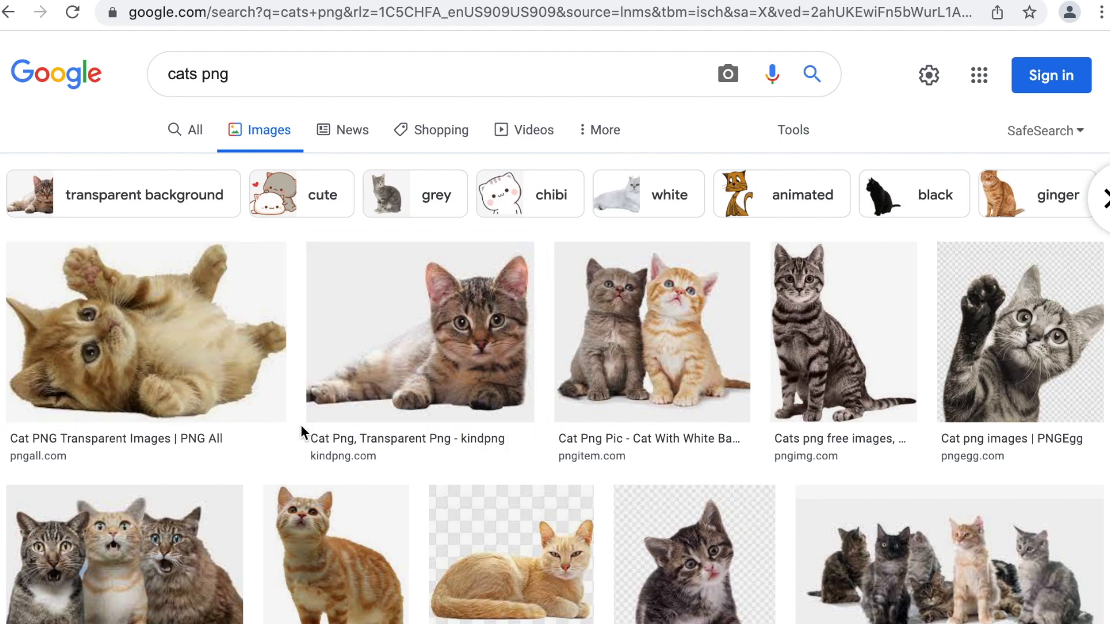
pyautogui.scroll(-1, 405, 404)
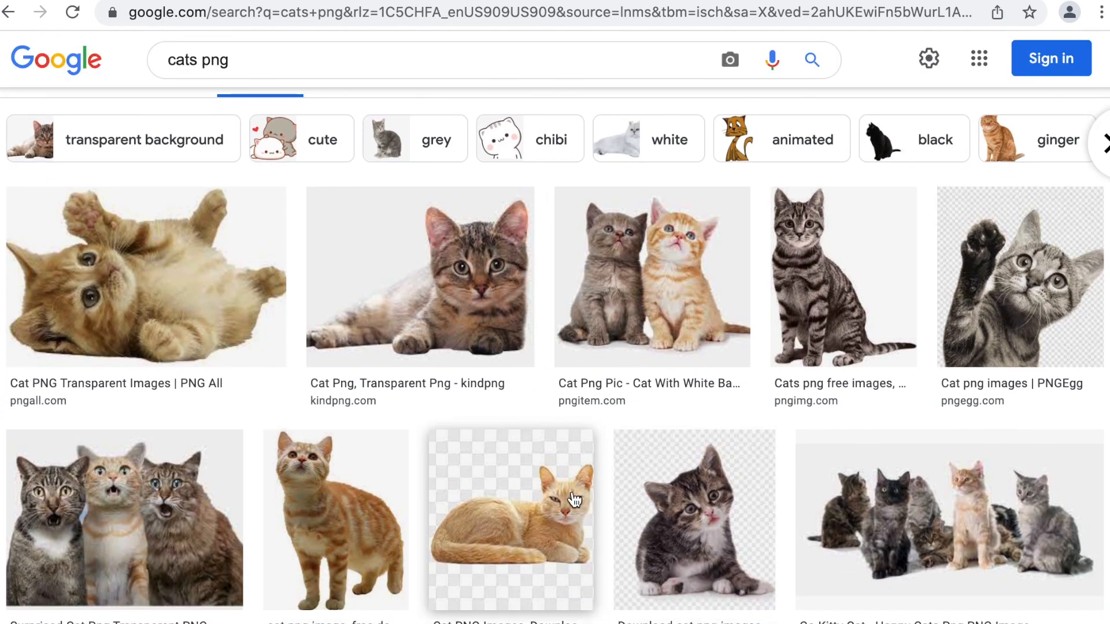
pyautogui.scroll(-2, 587, 497)
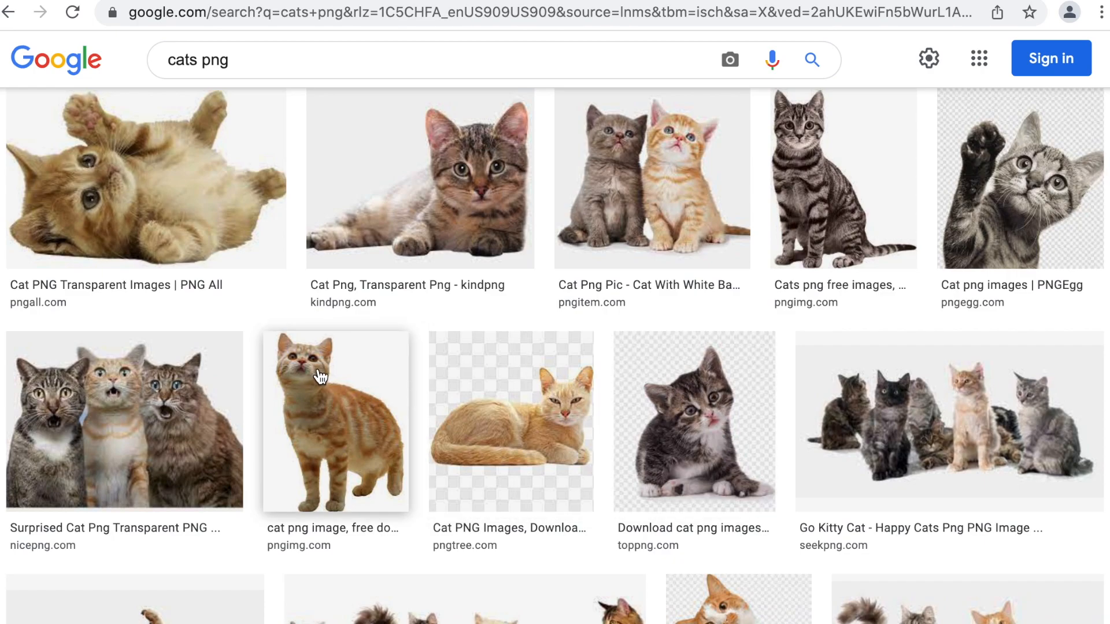
pyautogui.scroll(-5, 321, 377)
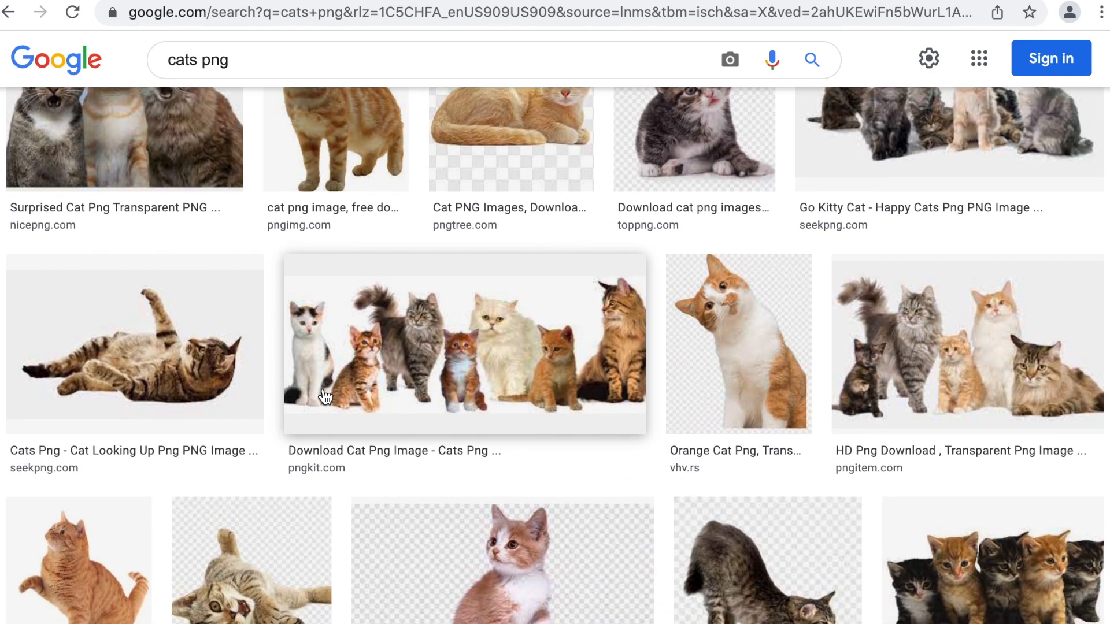
pyautogui.scroll(-1, 324, 421)
pyautogui.moveTo(152, 334); pyautogui.dragTo(1, 298)
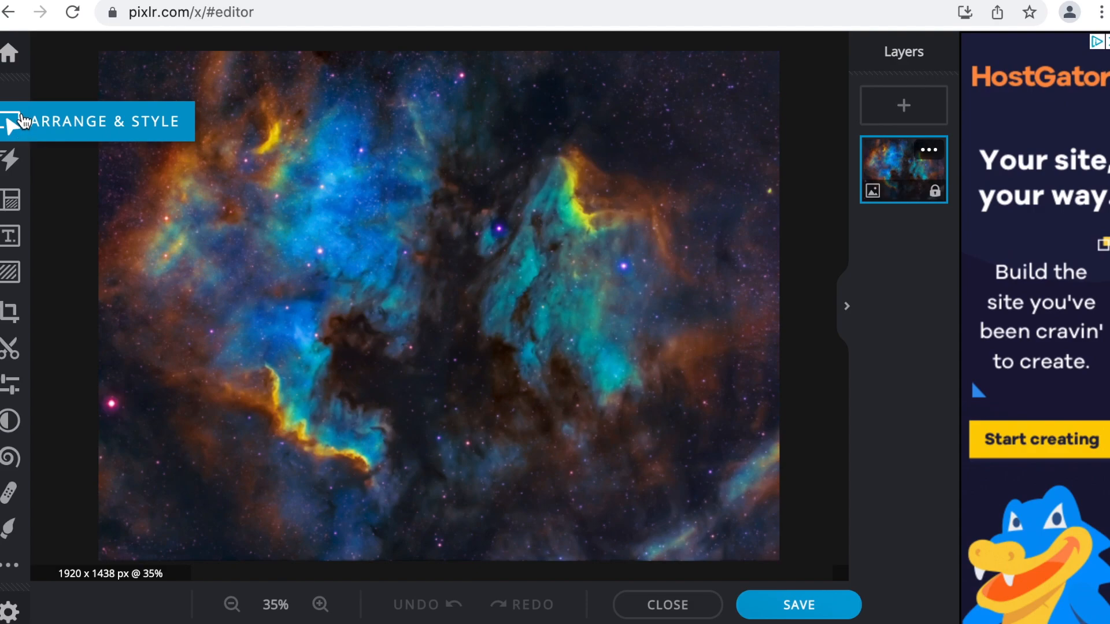
# Add the cartoon girl PNG (15-152894) from the Images for Collage folder as a layer, enlarged in the nebula's bottom-right corner
pyautogui.click(906, 106)
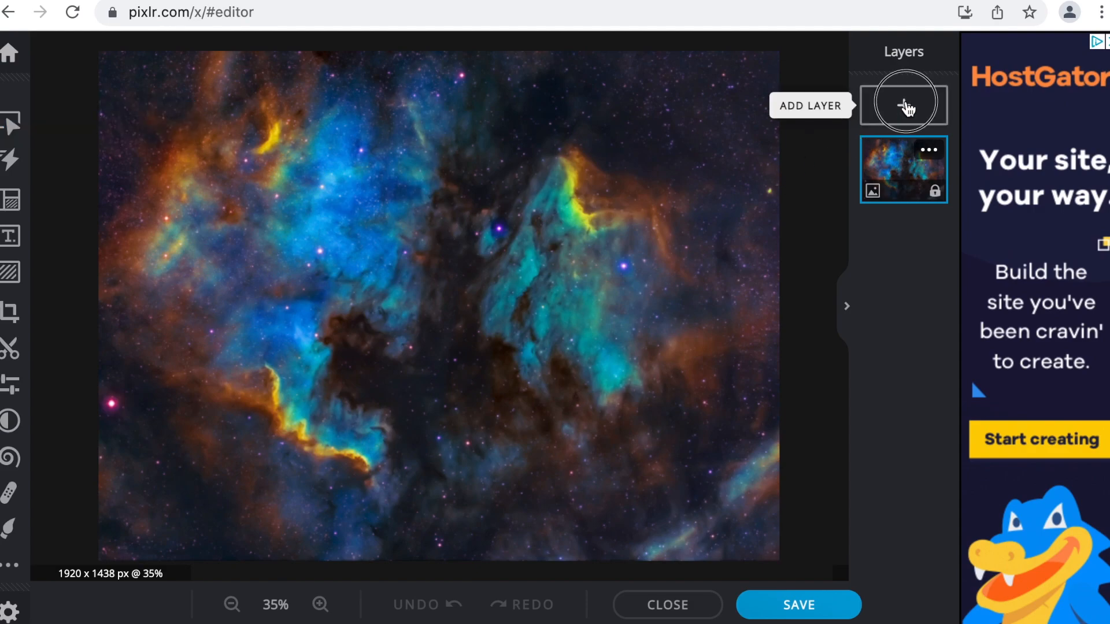
pyautogui.click(464, 327)
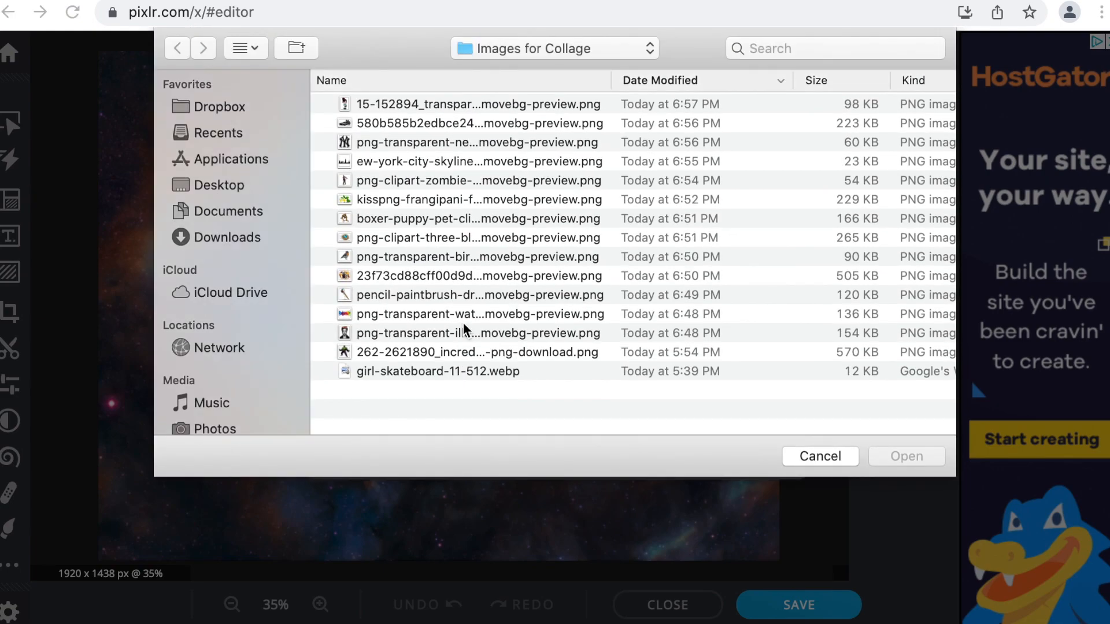
pyautogui.click(455, 106)
pyautogui.click(917, 458)
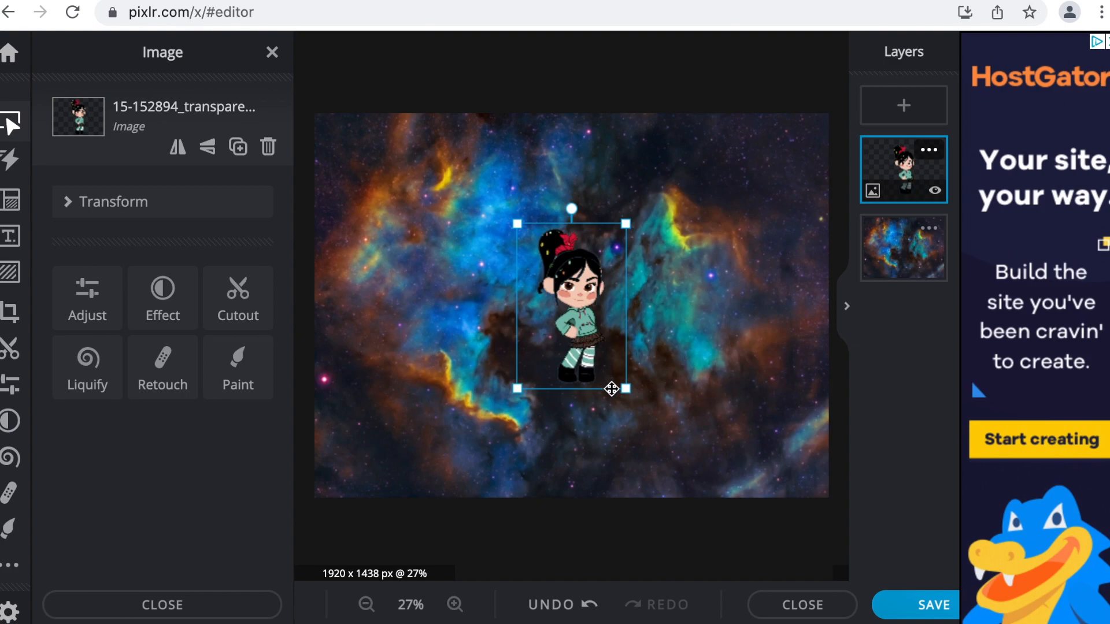
pyautogui.moveTo(626, 389); pyautogui.dragTo(649, 404)
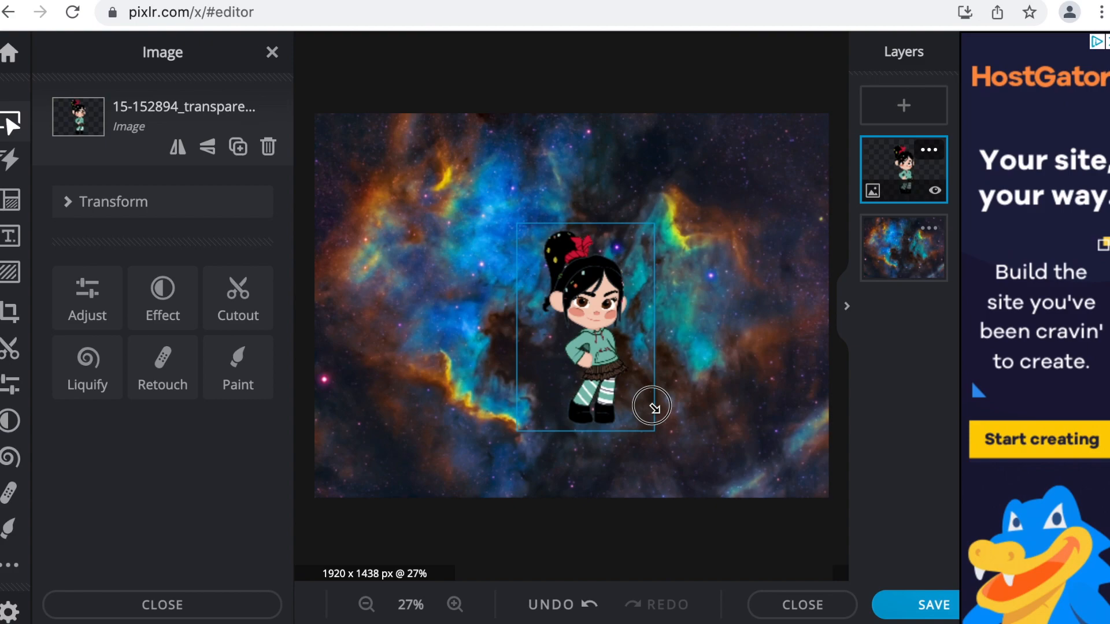
pyautogui.moveTo(595, 357); pyautogui.dragTo(784, 432)
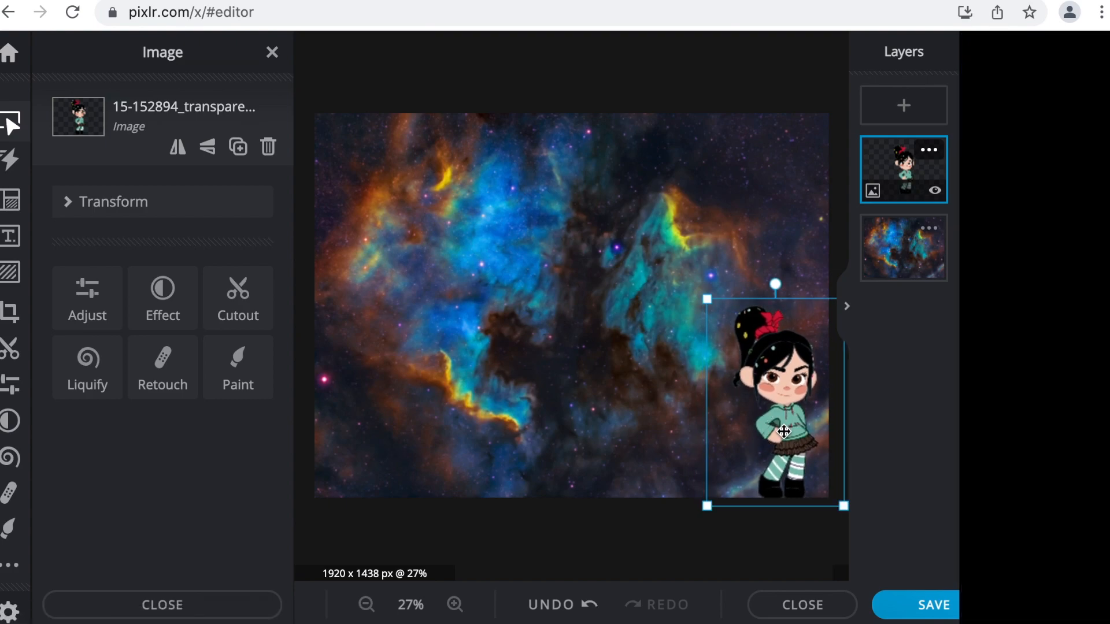
pyautogui.click(904, 118)
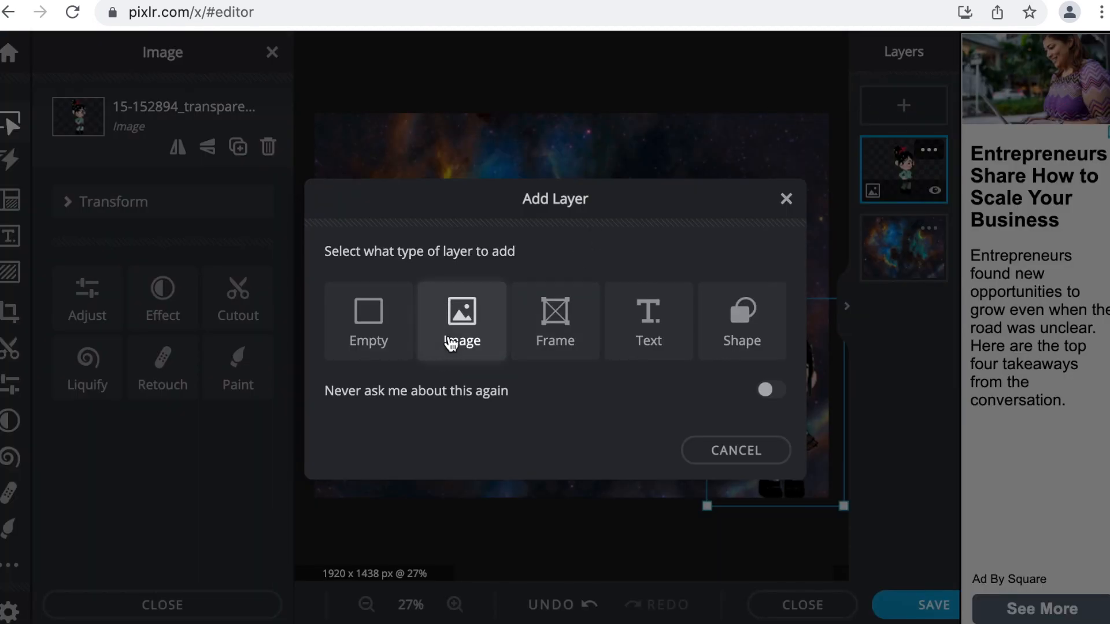
pyautogui.click(484, 317)
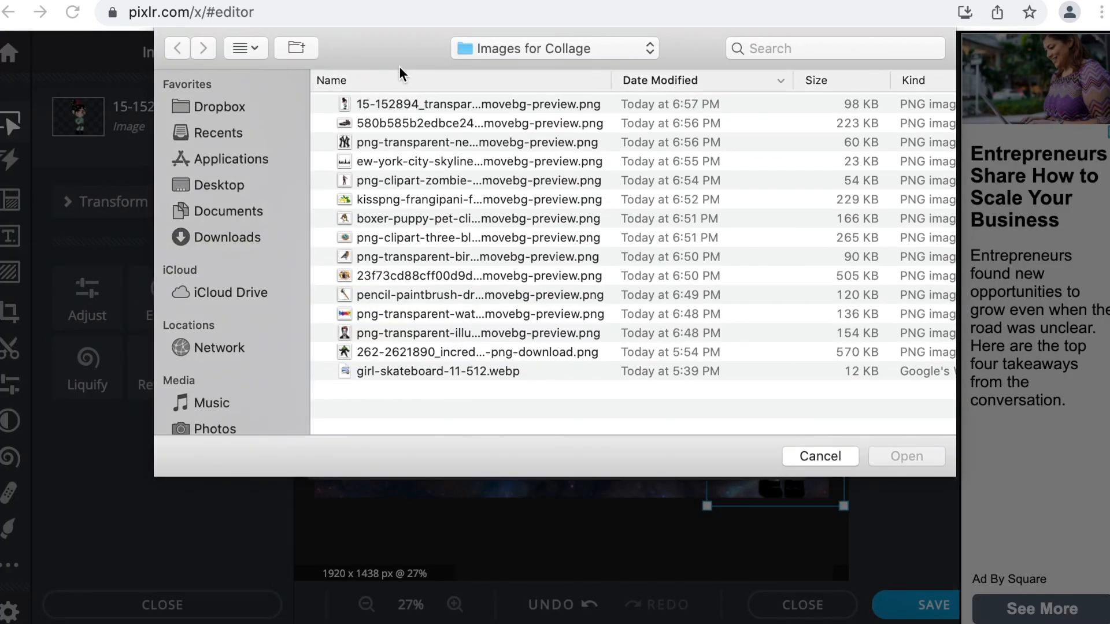
pyautogui.click(428, 352)
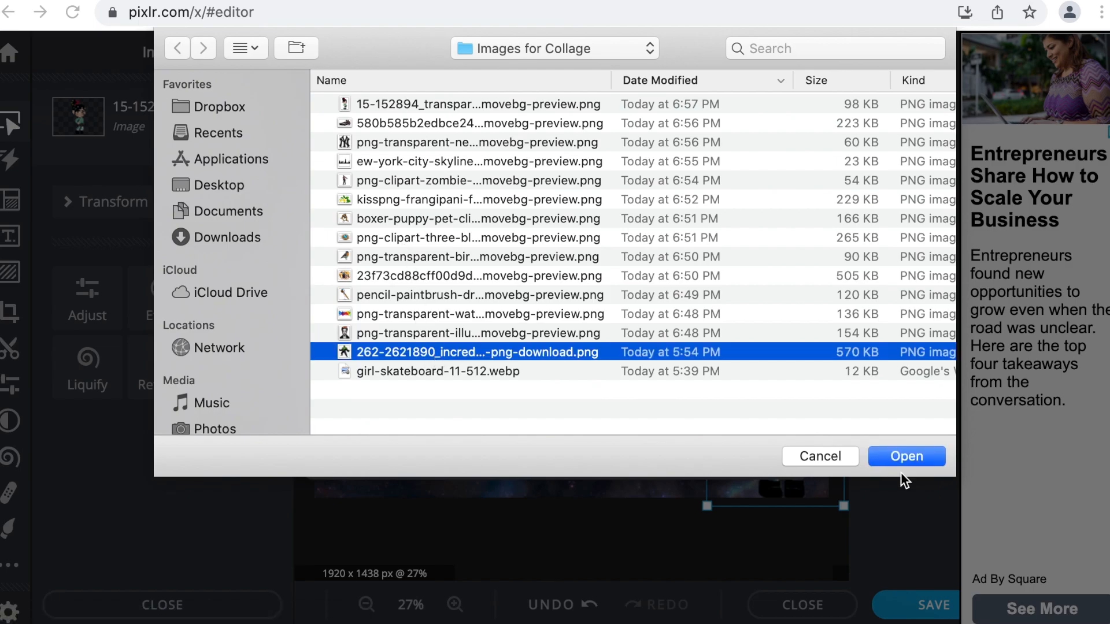
pyautogui.click(910, 457)
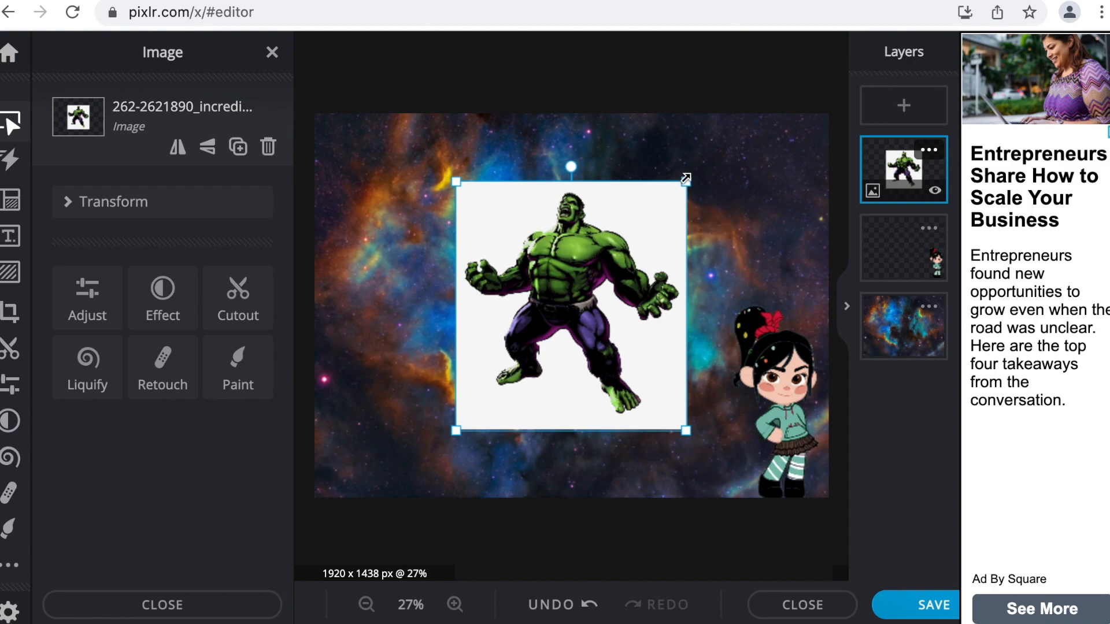
pyautogui.press('Delete')
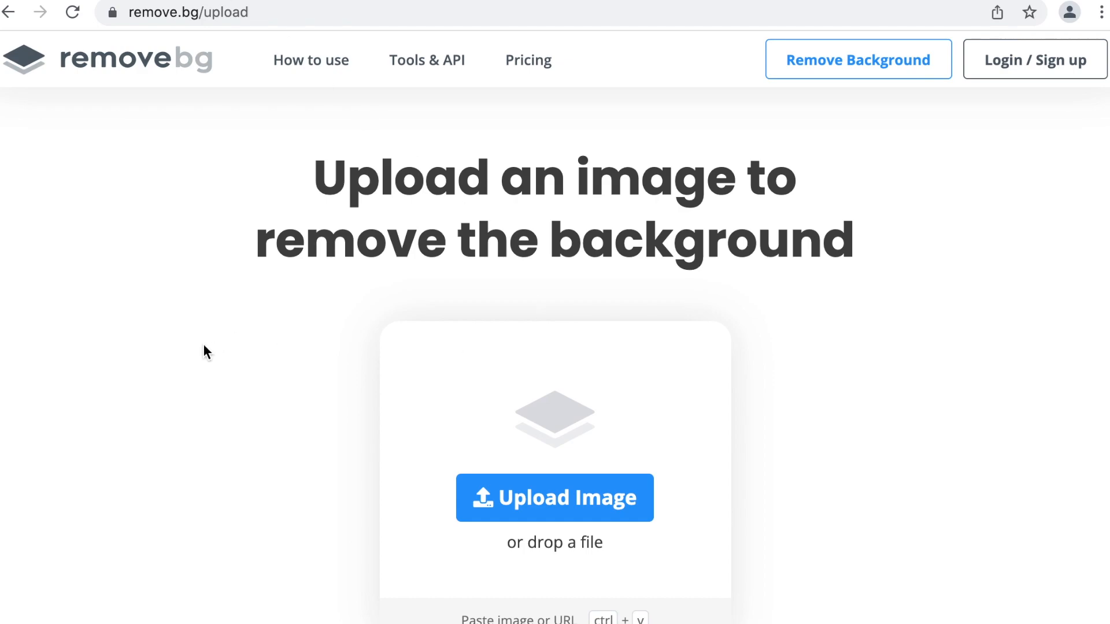
pyautogui.click(547, 499)
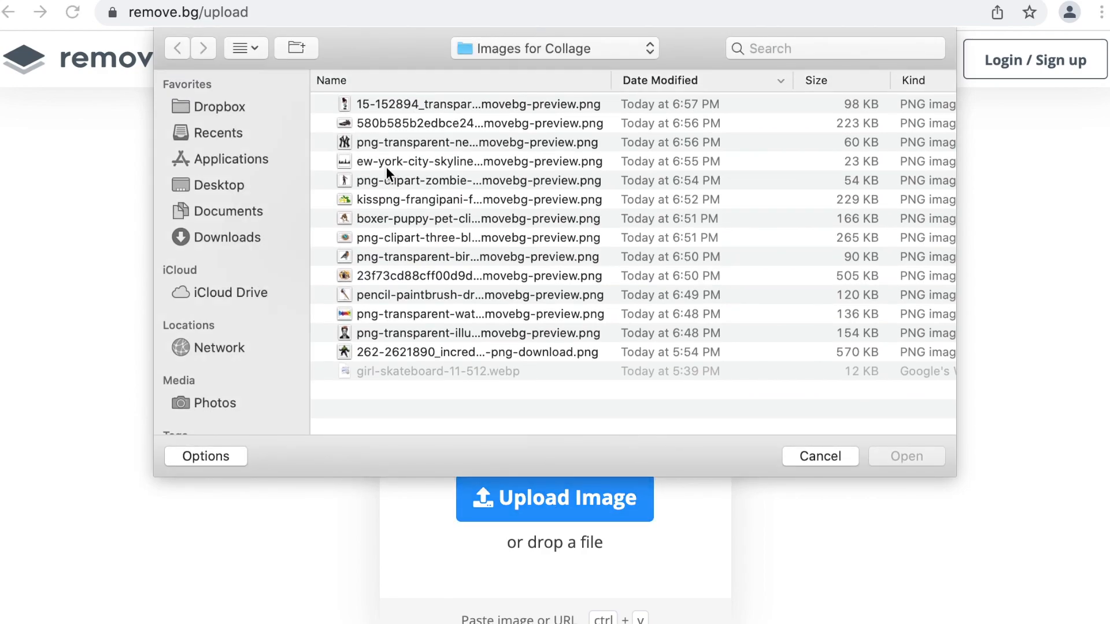
pyautogui.click(428, 347)
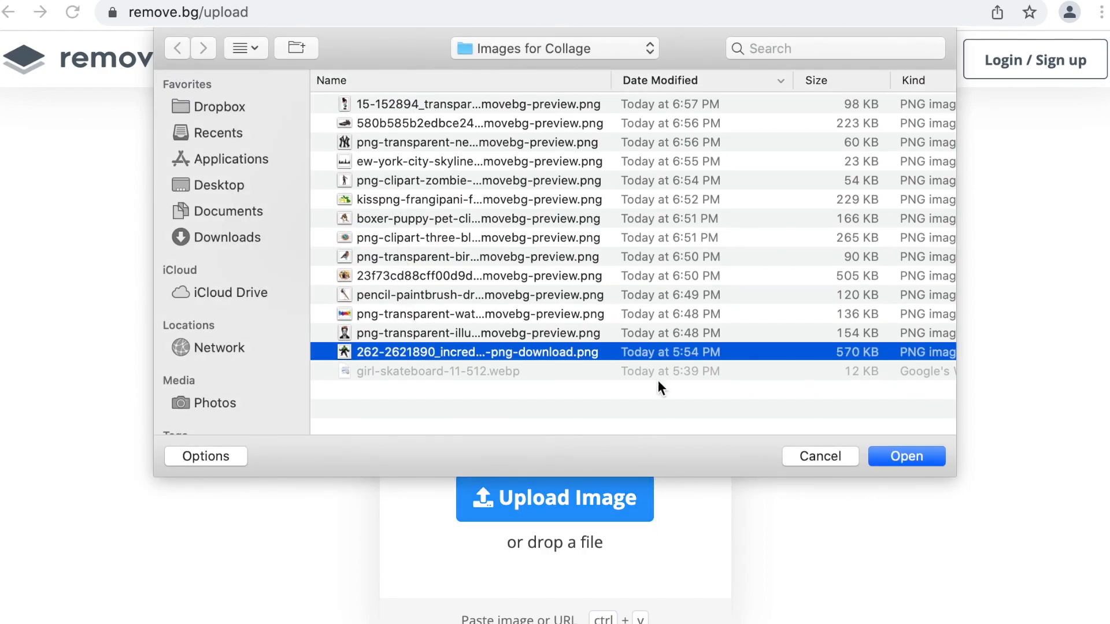
pyautogui.click(890, 455)
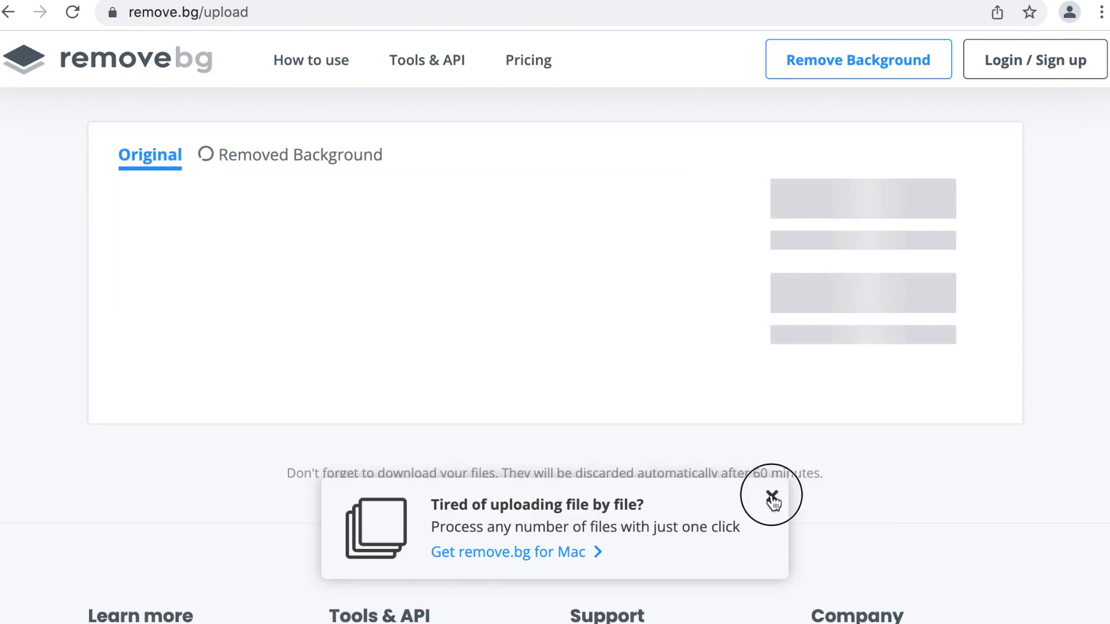
pyautogui.click(771, 496)
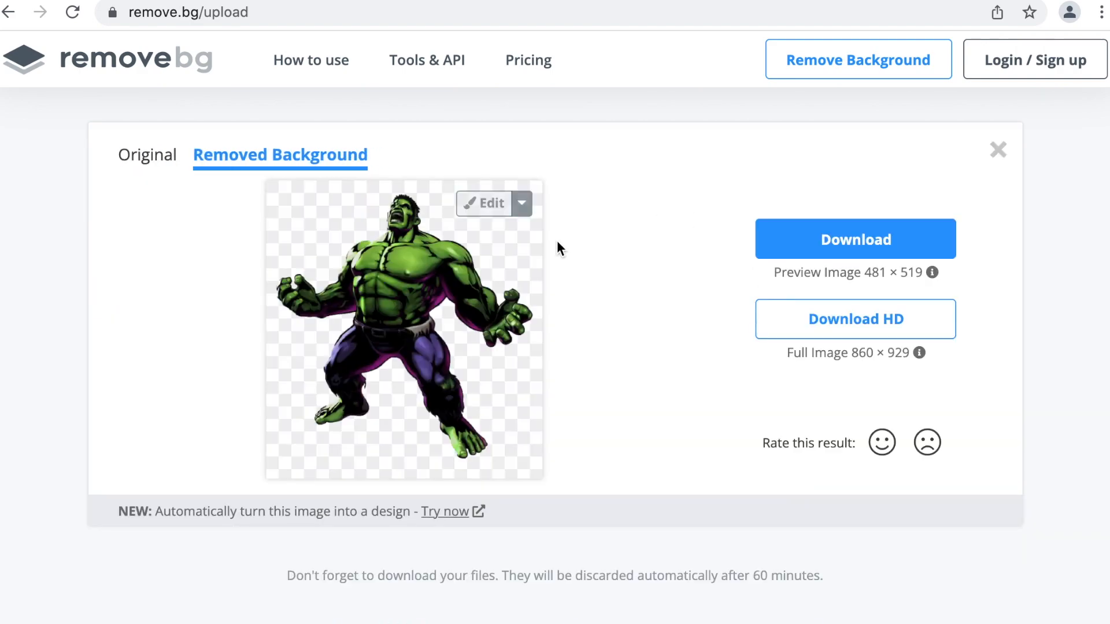
pyautogui.click(788, 238)
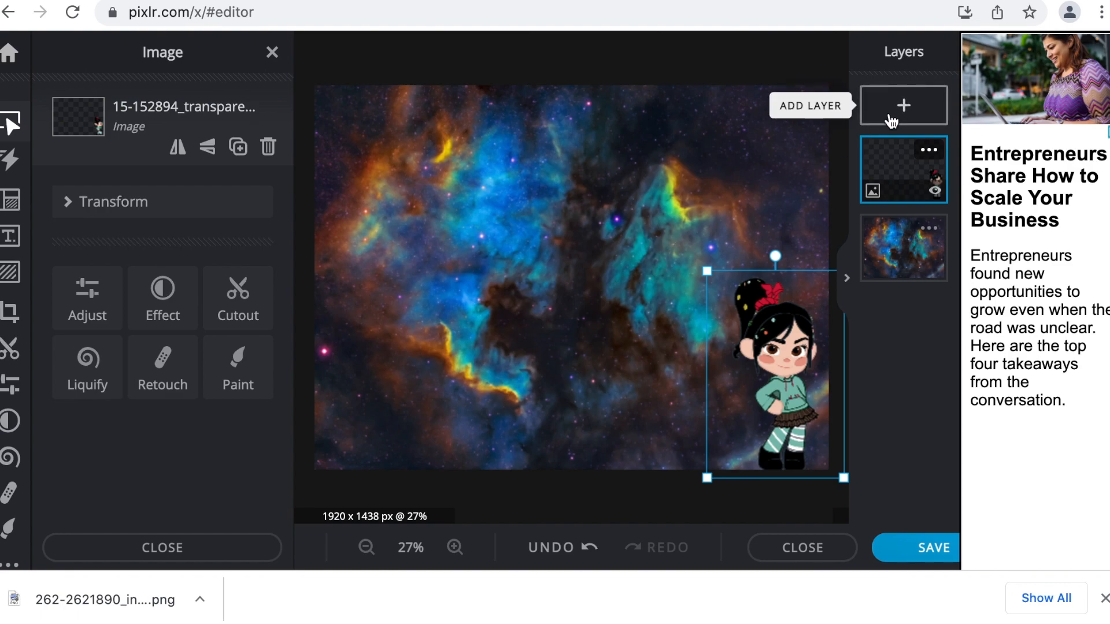
# In Pixlr, add the background-free Hulk PNG from Downloads as an image layer in the nebula's bottom-left corner
pyautogui.click(891, 119)
pyautogui.click(461, 308)
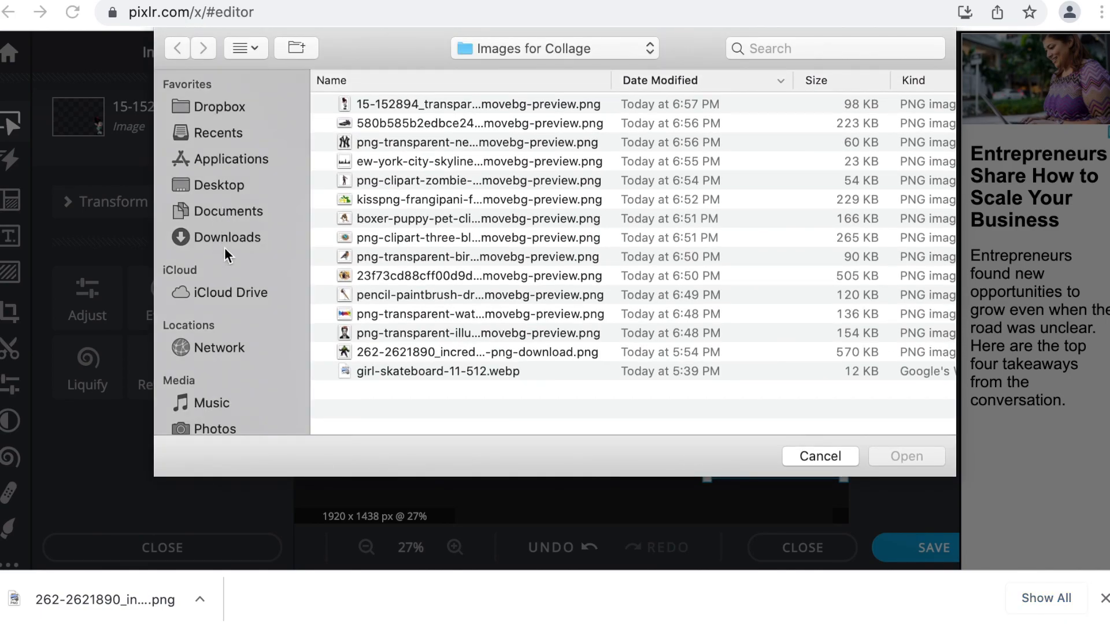
pyautogui.click(228, 237)
pyautogui.click(386, 107)
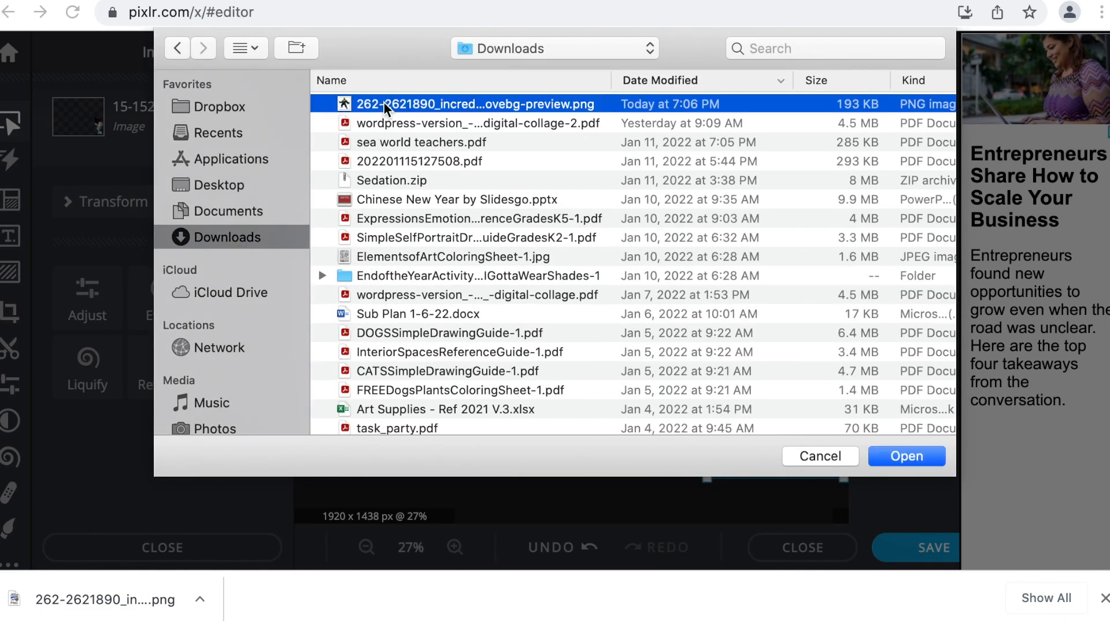
pyautogui.click(905, 455)
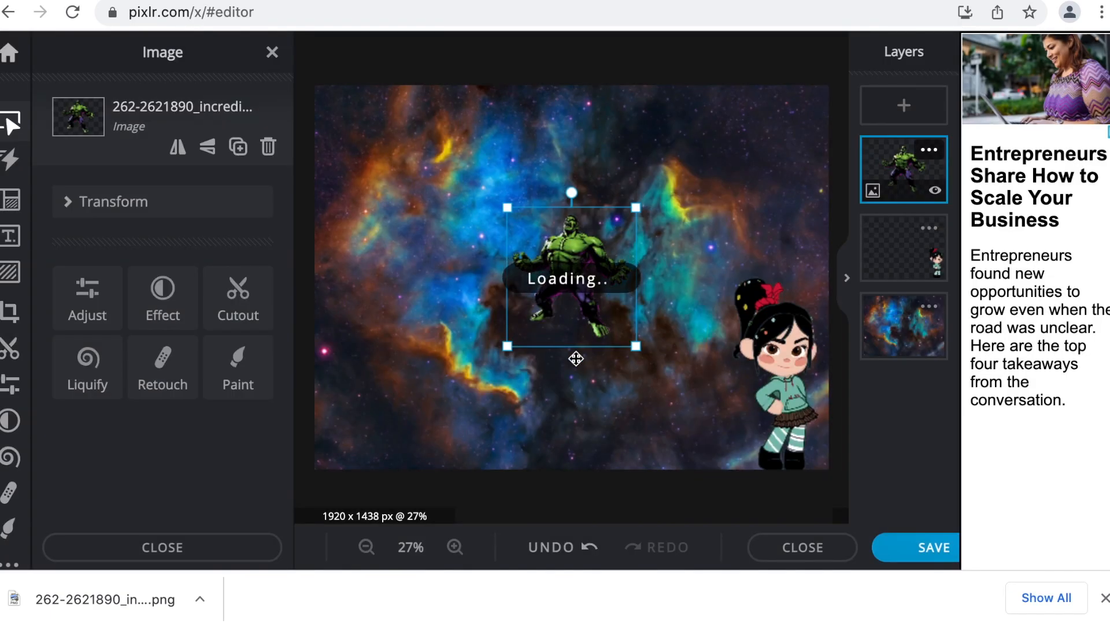
pyautogui.moveTo(598, 286); pyautogui.dragTo(406, 399)
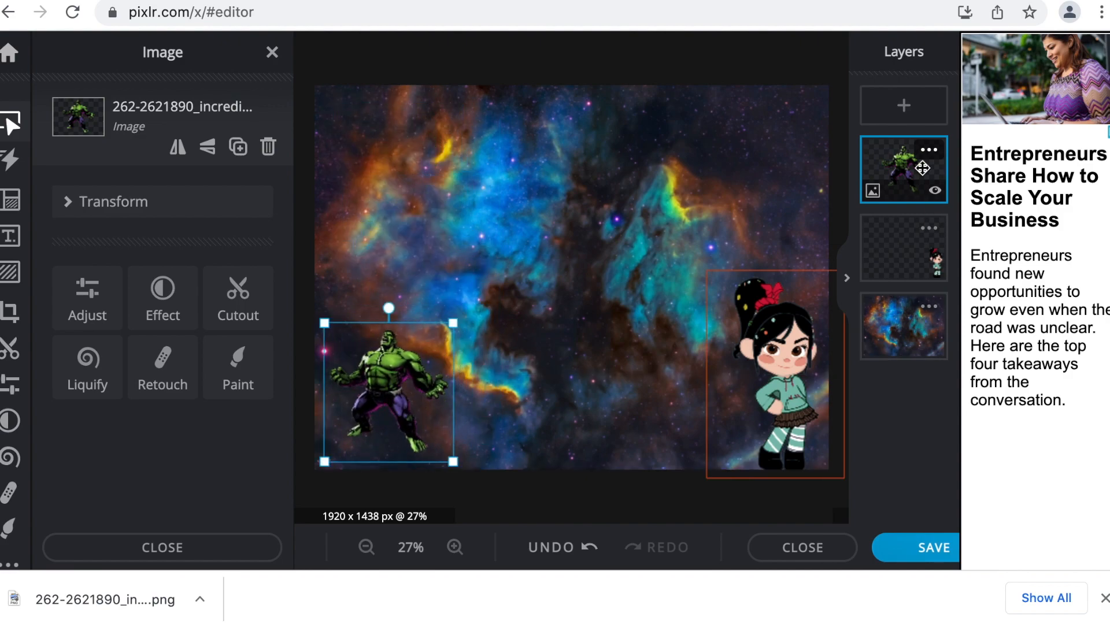
# Add the car PNG (580b585b2edbce24c4) as an image layer, enlarged along the bottom edge between the Hulk and the girl
pyautogui.click(910, 118)
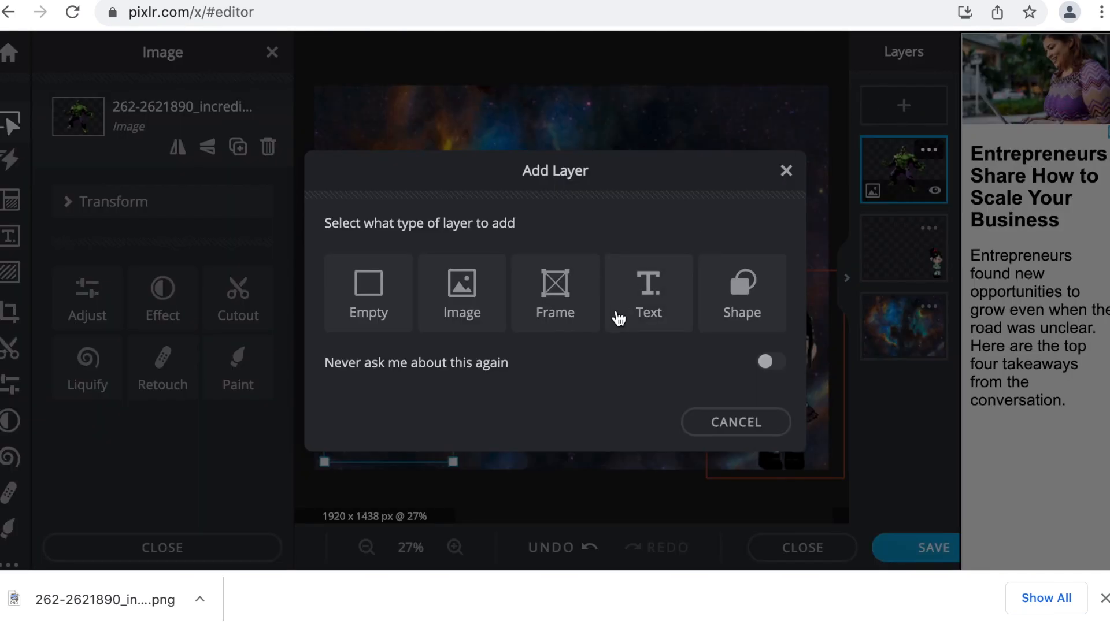
pyautogui.click(485, 305)
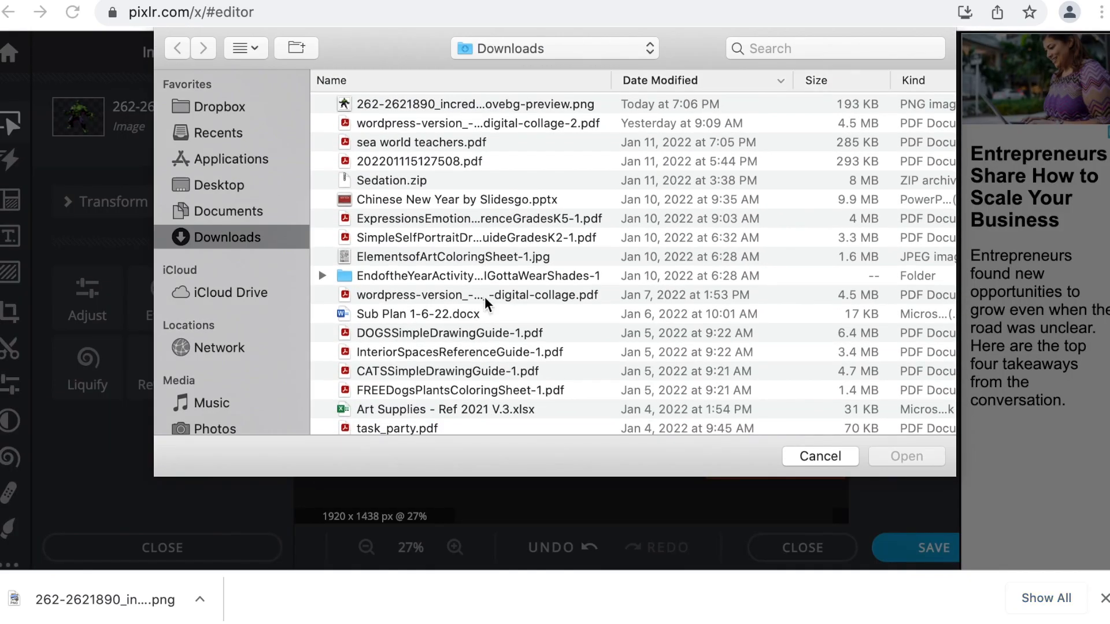
pyautogui.click(220, 185)
pyautogui.doubleClick(379, 105)
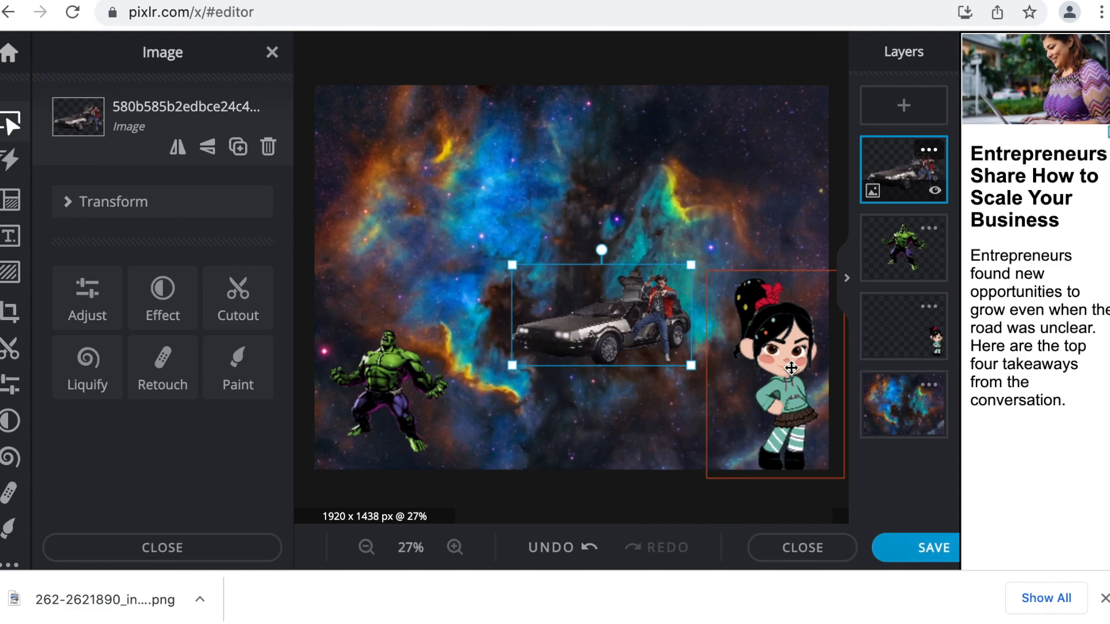
pyautogui.moveTo(599, 309); pyautogui.dragTo(641, 418)
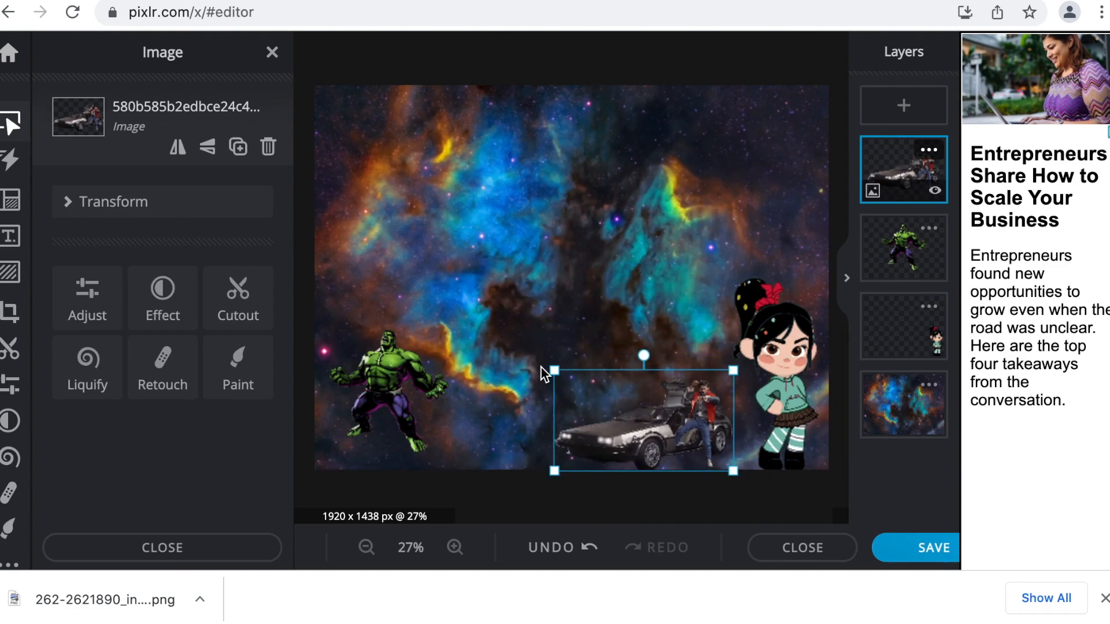
pyautogui.moveTo(554, 370); pyautogui.dragTo(504, 343)
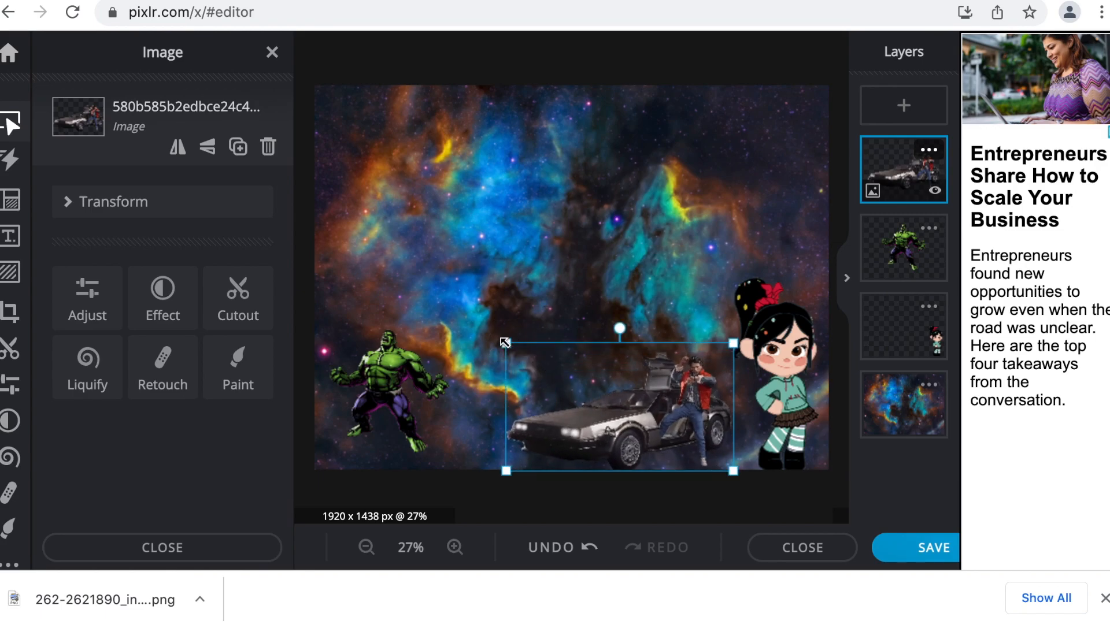
# Add the New York "NY" logo PNG (png-transparent-ne...) as an image layer, tilted counterclockwise in the nebula's top-left corner
pyautogui.click(904, 110)
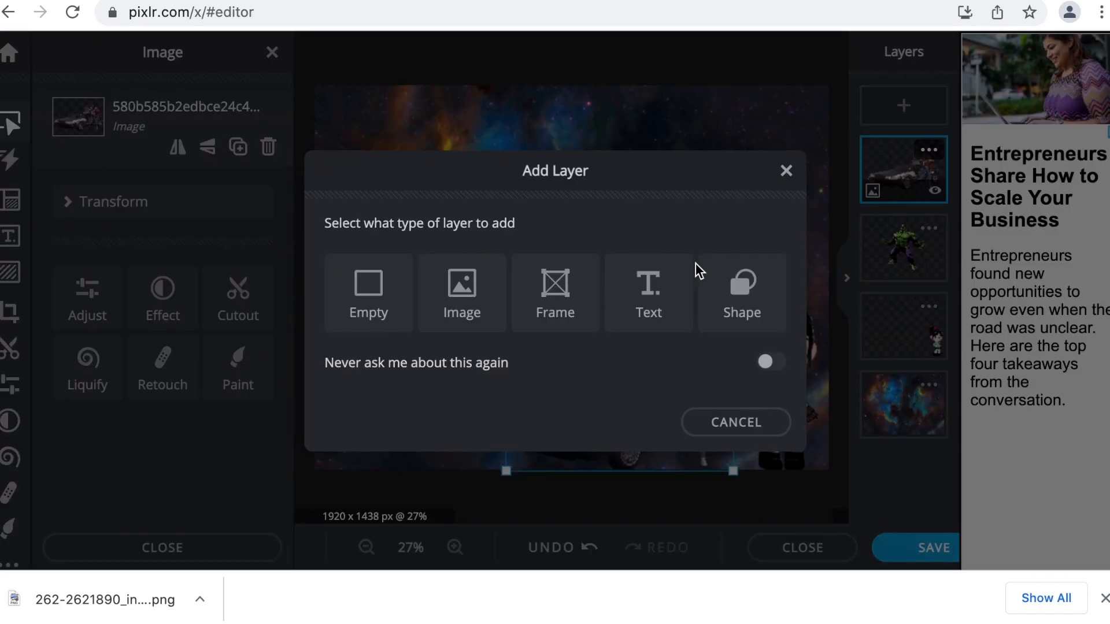
pyautogui.click(475, 288)
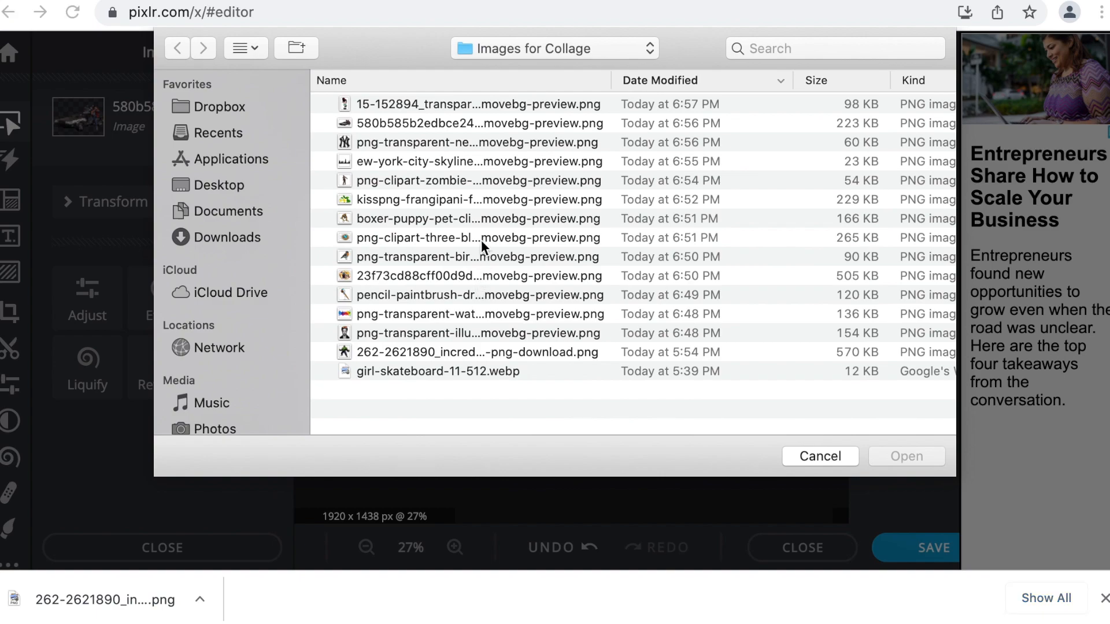
pyautogui.click(451, 145)
pyautogui.click(885, 455)
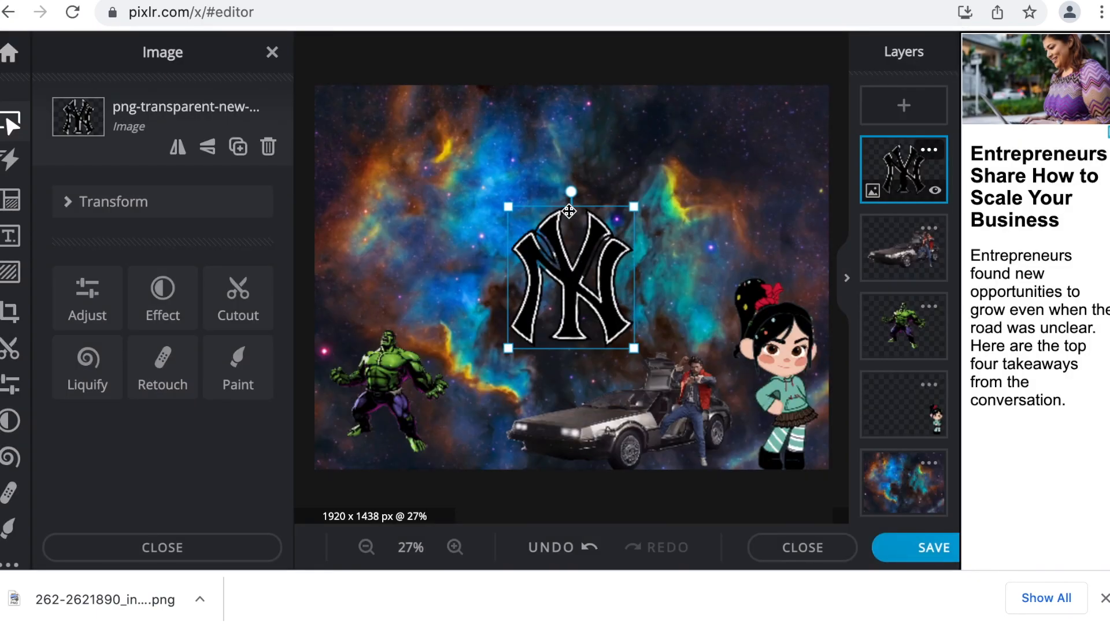
pyautogui.moveTo(571, 191); pyautogui.dragTo(542, 199)
pyautogui.moveTo(599, 271); pyautogui.dragTo(406, 147)
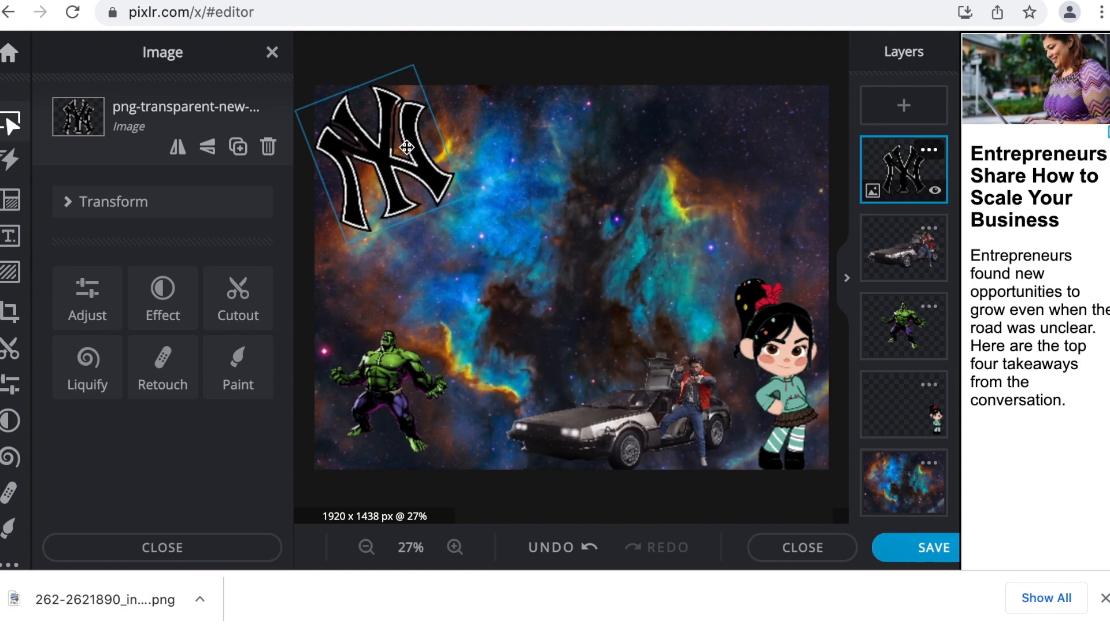
# Move the Hulk to the nebula's top-right corner and adjust his rotation
pyautogui.moveTo(410, 391); pyautogui.dragTo(679, 164)
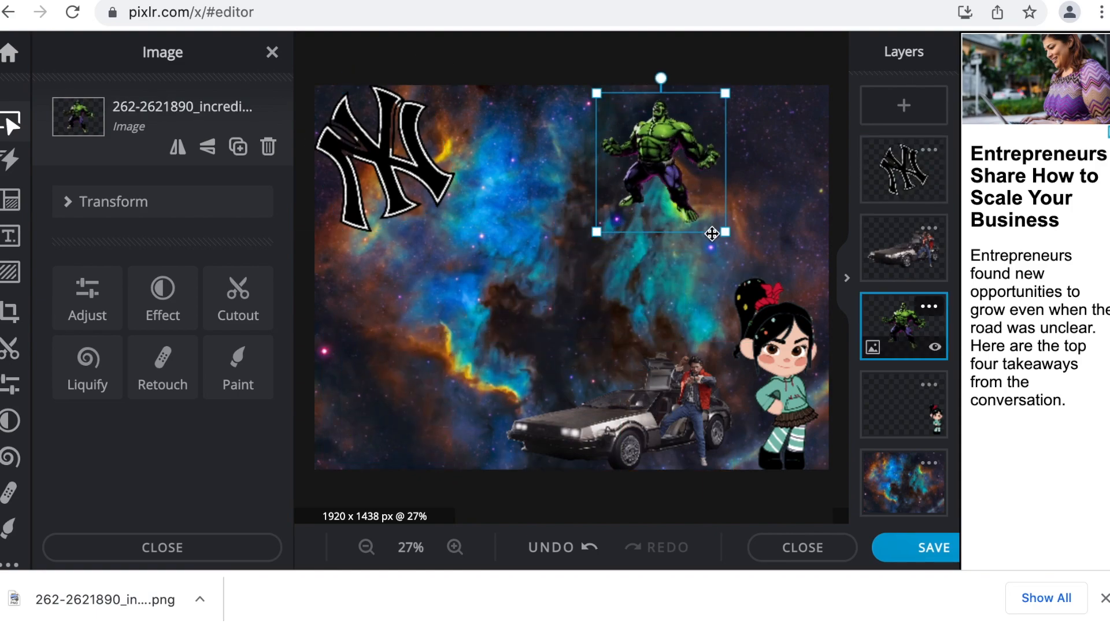
pyautogui.moveTo(660, 78); pyautogui.dragTo(619, 92)
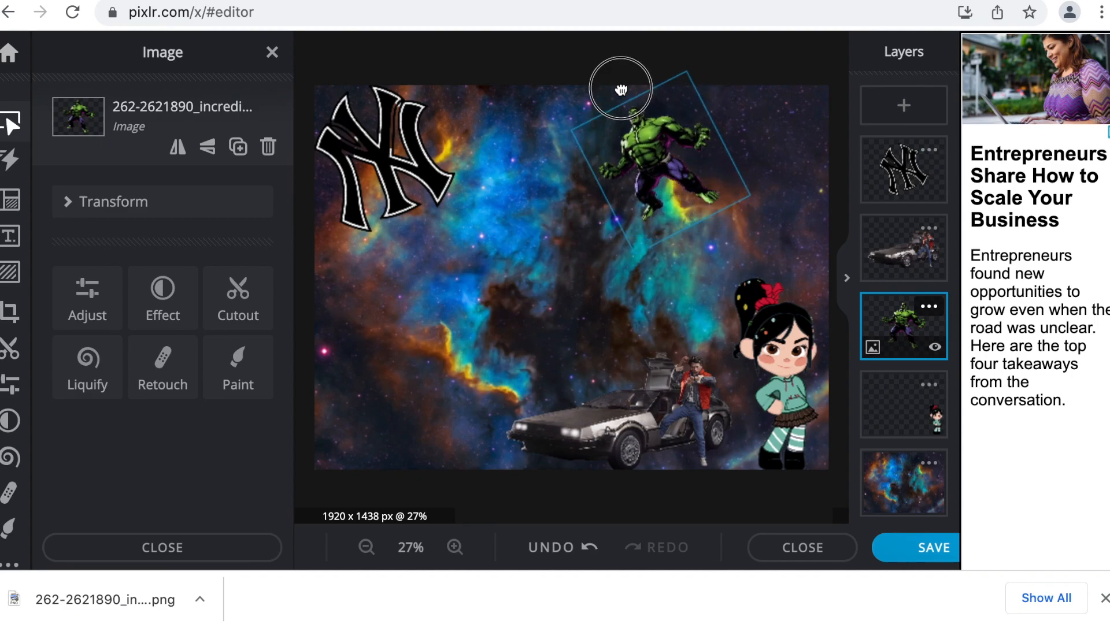
pyautogui.moveTo(652, 143); pyautogui.dragTo(753, 140)
pyautogui.moveTo(737, 249); pyautogui.dragTo(730, 270)
# Add the New York City skyline silhouette PNG as an image layer, enlarged along the bottom edge from the nebula's left side to the car
pyautogui.click(903, 105)
pyautogui.click(493, 287)
pyautogui.doubleClick(426, 161)
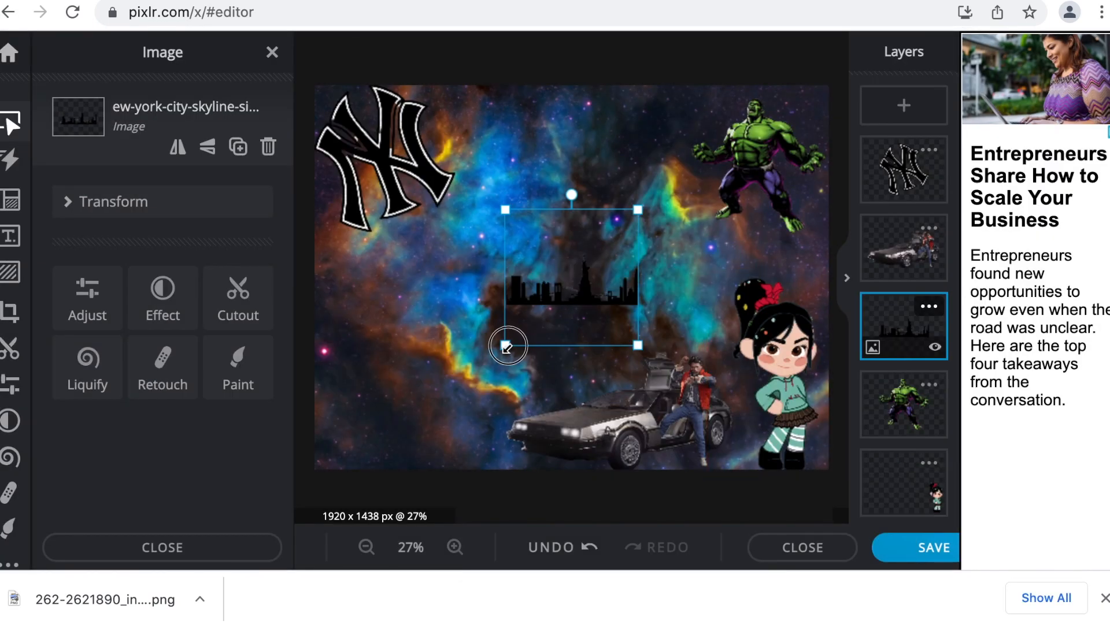
pyautogui.moveTo(508, 351); pyautogui.dragTo(421, 364)
pyautogui.moveTo(523, 344); pyautogui.dragTo(416, 446)
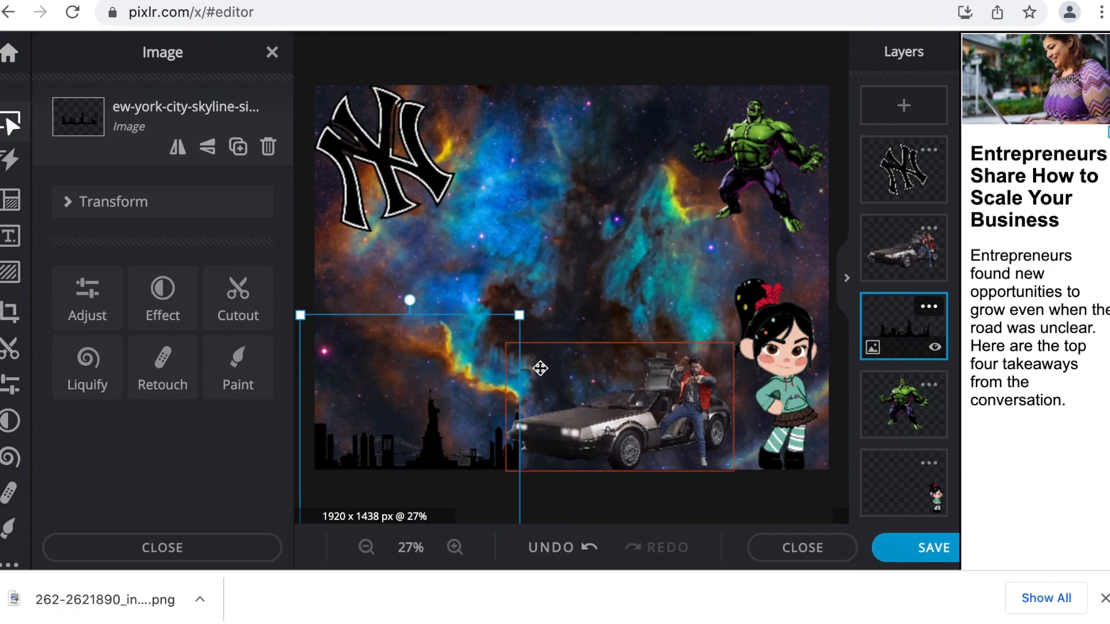
pyautogui.moveTo(523, 317); pyautogui.dragTo(578, 306)
pyautogui.moveTo(459, 384)
pyautogui.mouseDown()
pyautogui.moveTo(504, 389)
pyautogui.moveTo(474, 389)
pyautogui.mouseUp()
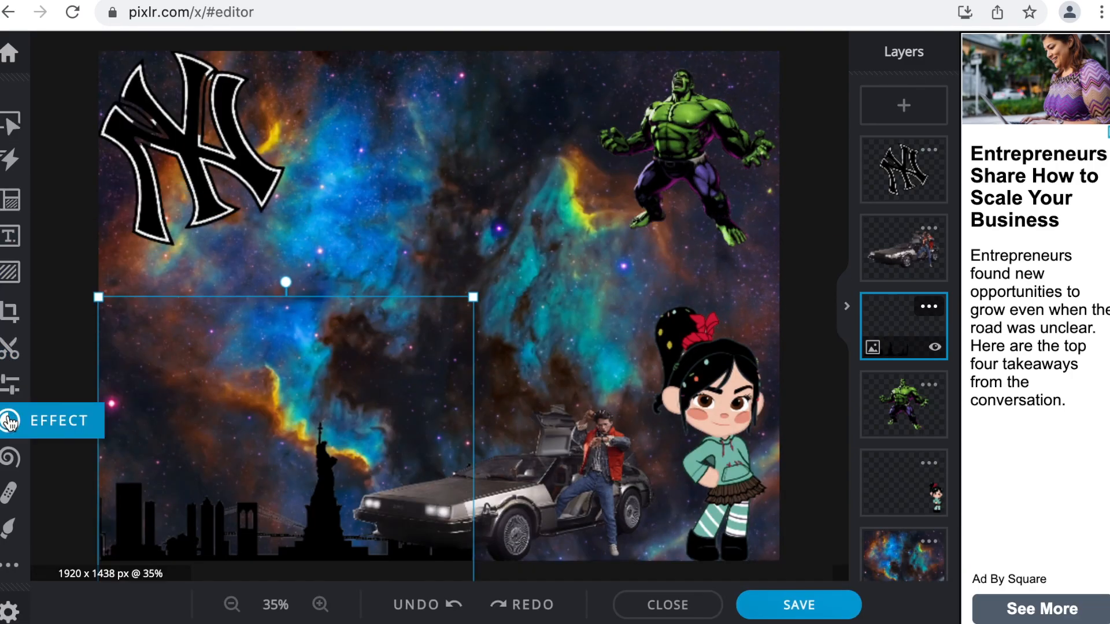
# Apply the purple BEYLLO color effect at 100 to the skyline layer
pyautogui.click(10, 422)
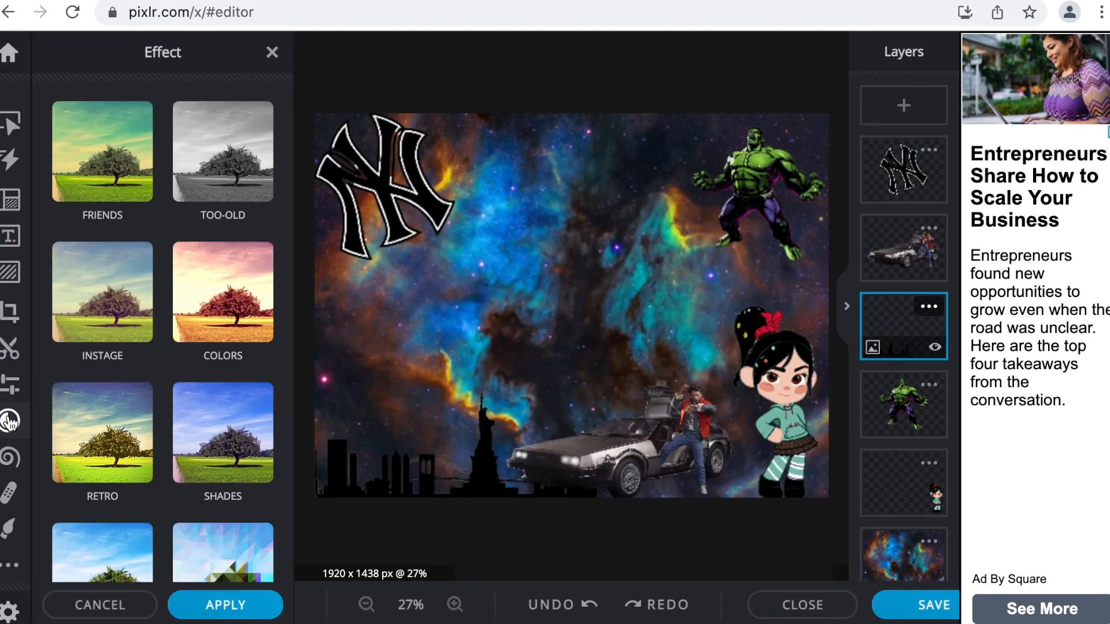
pyautogui.click(211, 337)
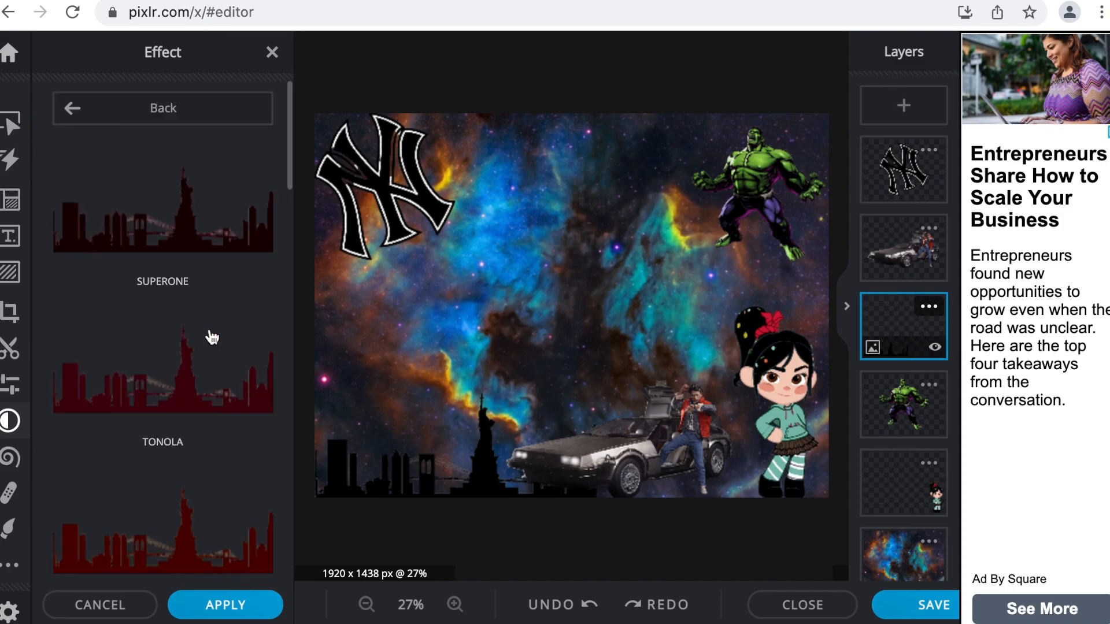
pyautogui.scroll(-20, 212, 341)
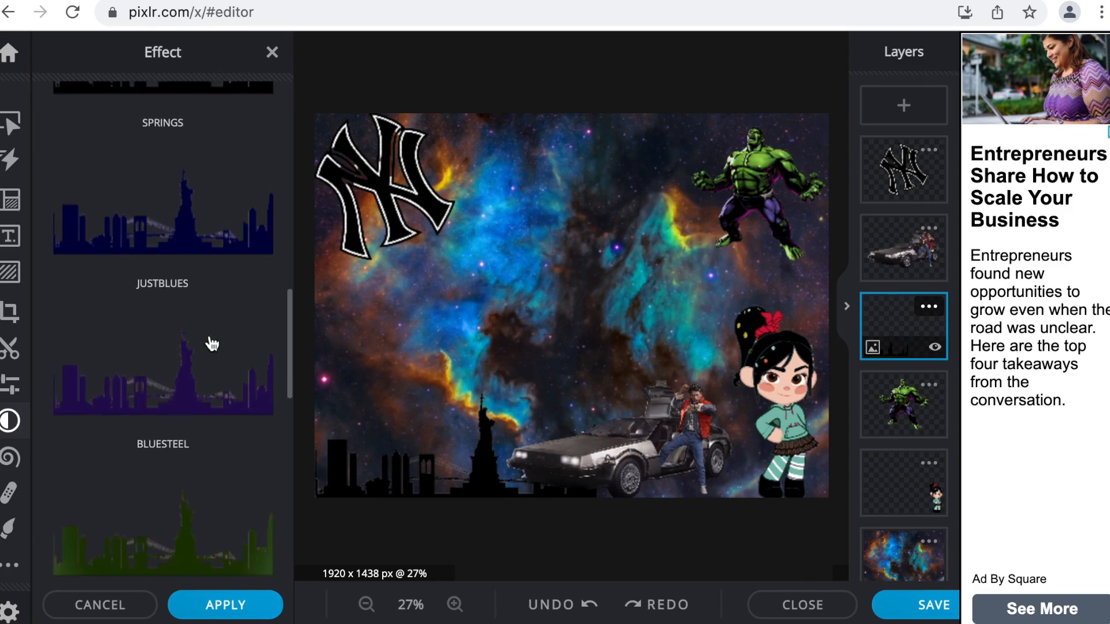
pyautogui.scroll(1, 215, 333)
pyautogui.scroll(-11, 221, 351)
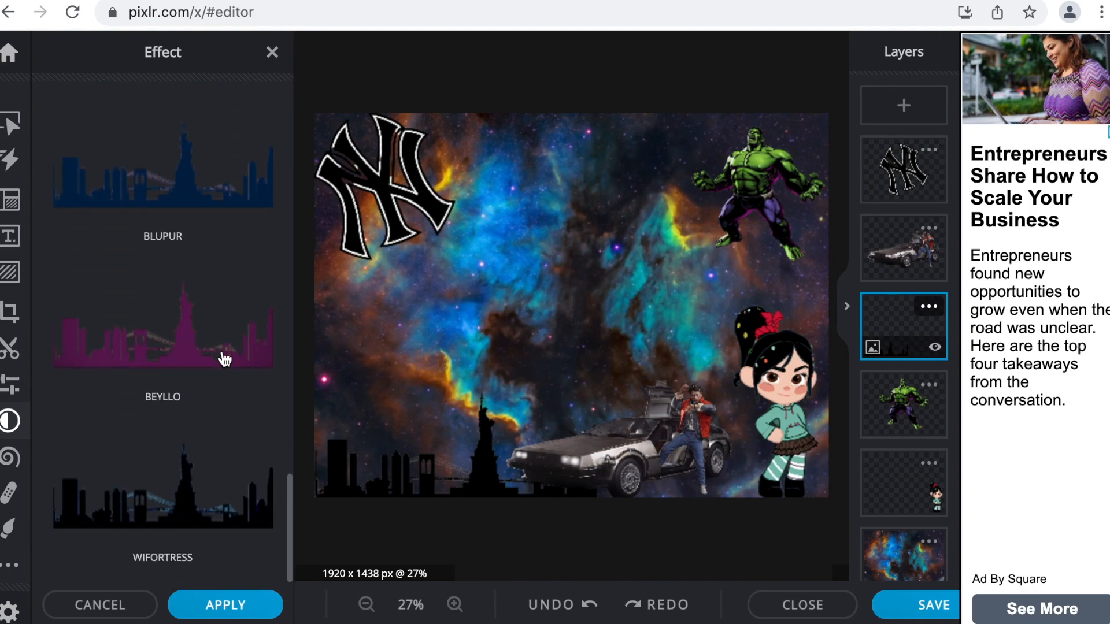
pyautogui.click(221, 353)
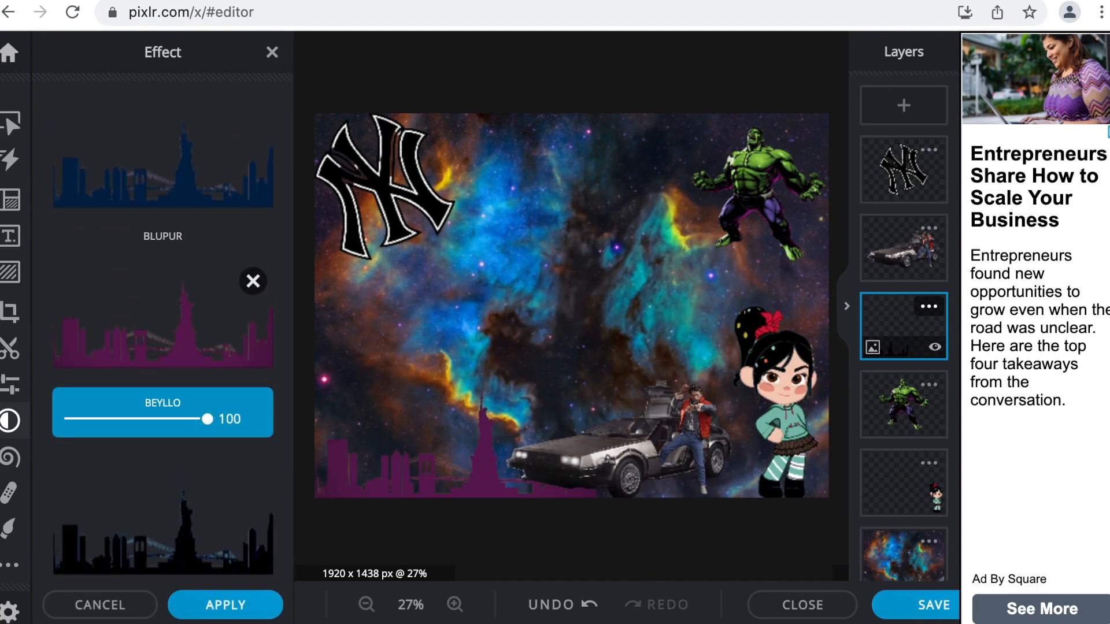
pyautogui.click(248, 611)
# Rearrange the figures: the girl in the bottom-left corner, the car in the bottom-right corner, and the Hulk behind the car's front
pyautogui.click(897, 249)
pyautogui.moveTo(636, 445); pyautogui.dragTo(717, 445)
pyautogui.moveTo(778, 345); pyautogui.dragTo(364, 337)
pyautogui.moveTo(728, 444); pyautogui.dragTo(739, 380)
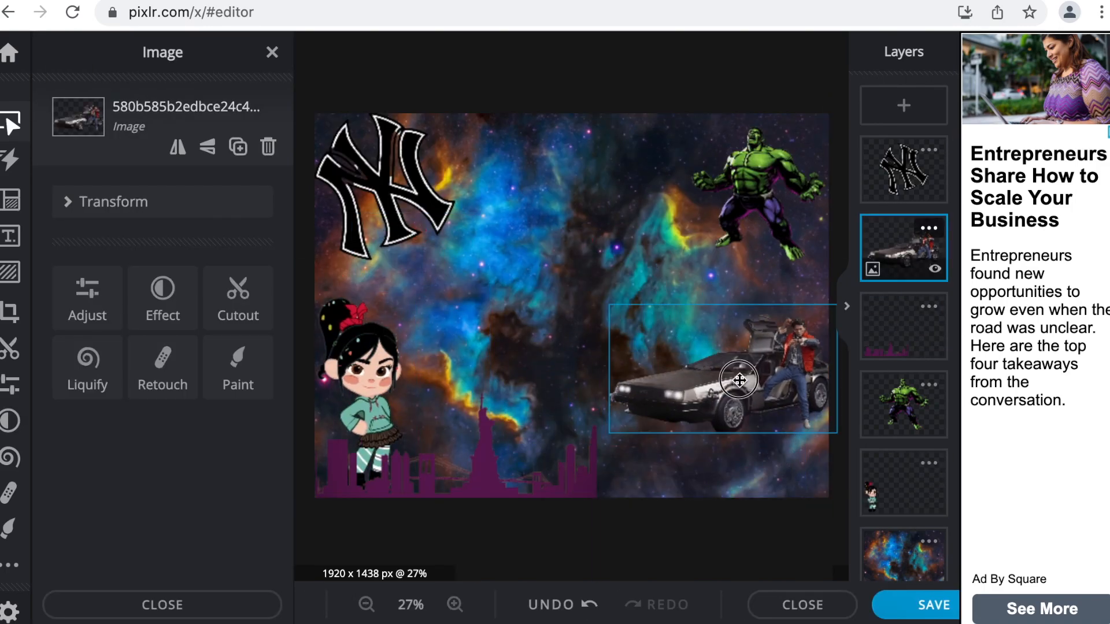
pyautogui.moveTo(758, 191); pyautogui.dragTo(641, 424)
pyautogui.moveTo(796, 359); pyautogui.dragTo(787, 425)
pyautogui.click(690, 283)
# Add the black skateboarder silhouette as an image layer, enlarged and tilted above the skyline, beside the girl
pyautogui.click(904, 105)
pyautogui.click(883, 460)
pyautogui.moveTo(572, 222); pyautogui.dragTo(540, 218)
pyautogui.moveTo(610, 216); pyautogui.dragTo(636, 169)
pyautogui.moveTo(593, 295); pyautogui.dragTo(521, 316)
pyautogui.click(903, 555)
pyautogui.moveTo(601, 246); pyautogui.dragTo(450, 295)
# Add the frangipani flower PNG (kisspng-frangipani-f...) as an image layer, enlarged in the nebula's top-right corner
pyautogui.click(903, 105)
pyautogui.click(382, 198)
pyautogui.moveTo(542, 315)
pyautogui.mouseDown()
pyautogui.moveTo(593, 261)
pyautogui.moveTo(540, 315)
pyautogui.mouseUp()
pyautogui.moveTo(578, 283); pyautogui.dragTo(783, 137)
pyautogui.moveTo(688, 230); pyautogui.dragTo(630, 279)
# Add the paintbrush PNG as an image layer, rotated between the flowers and the car, and enlarge the flowers slightly
pyautogui.click(903, 106)
pyautogui.doubleClick(486, 297)
pyautogui.moveTo(573, 312)
pyautogui.mouseDown()
pyautogui.moveTo(760, 331)
pyautogui.moveTo(736, 302)
pyautogui.moveTo(731, 324)
pyautogui.mouseUp()
pyautogui.click(729, 193)
pyautogui.moveTo(630, 279); pyautogui.dragTo(619, 297)
pyautogui.click(757, 333)
pyautogui.moveTo(758, 254); pyautogui.dragTo(783, 231)
pyautogui.click(624, 319)
# Add the Frida Kahlo portrait PNG as an image layer at the bottom centre, between the skateboarder and the Hulk
pyautogui.click(903, 105)
pyautogui.click(462, 322)
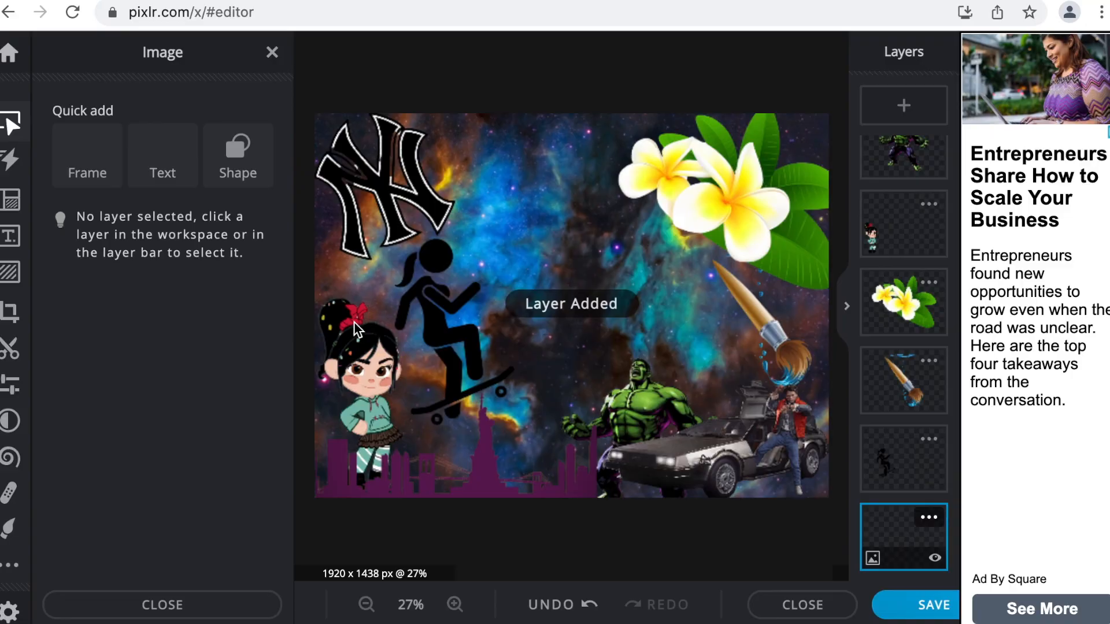
pyautogui.click(904, 113)
pyautogui.click(462, 321)
pyautogui.doubleClick(486, 297)
pyautogui.moveTo(723, 497); pyautogui.dragTo(674, 423)
pyautogui.moveTo(616, 282)
pyautogui.mouseDown()
pyautogui.moveTo(614, 315)
pyautogui.moveTo(597, 315)
pyautogui.moveTo(704, 381)
pyautogui.mouseUp()
# Add the bird PNG (png-transparent-bir...) as an image layer above the Hulk and the car, beside the paintbrush
pyautogui.click(903, 105)
pyautogui.click(462, 321)
pyautogui.click(402, 256)
pyautogui.click(885, 457)
pyautogui.moveTo(775, 317); pyautogui.dragTo(803, 295)
pyautogui.click(766, 327)
pyautogui.moveTo(684, 337); pyautogui.dragTo(665, 341)
# Add the orange splattered camera PNG as an image layer in the collage's top-left corner
pyautogui.click(903, 108)
pyautogui.click(462, 321)
pyautogui.click(886, 457)
pyautogui.moveTo(571, 305); pyautogui.dragTo(397, 186)
# Move the NY logo down below the camera lens and restack its layer between the skateboarder and the camera
pyautogui.moveTo(384, 185); pyautogui.dragTo(419, 290)
pyautogui.scroll(-3, 905, 407)
pyautogui.moveTo(889, 371); pyautogui.dragTo(893, 434)
pyautogui.moveTo(350, 262); pyautogui.dragTo(317, 240)
pyautogui.moveTo(903, 491); pyautogui.dragTo(907, 341)
pyautogui.click(911, 399)
pyautogui.moveTo(911, 398); pyautogui.dragTo(908, 341)
pyautogui.click(904, 491)
# Enlarge the camera and nudge it so it fills the top-left corner
pyautogui.moveTo(474, 245); pyautogui.dragTo(516, 277)
pyautogui.moveTo(365, 154); pyautogui.dragTo(356, 142)
pyautogui.moveTo(506, 263); pyautogui.dragTo(522, 275)
# Add the nest with three blue eggs PNG as an image layer below the flowers, and move its layer down toward the background
pyautogui.click(902, 105)
pyautogui.click(462, 321)
pyautogui.click(453, 238)
pyautogui.click(895, 456)
pyautogui.moveTo(639, 322); pyautogui.dragTo(732, 290)
pyautogui.scroll(-4, 903, 370)
pyautogui.moveTo(903, 244); pyautogui.dragTo(903, 479)
# Set the nebula background layer to unlocked in its layer settings
pyautogui.click(929, 459)
pyautogui.click(666, 204)
pyautogui.click(666, 204)
pyautogui.scroll(-5, 910, 346)
pyautogui.scroll(-8, 910, 375)
pyautogui.click(929, 517)
pyautogui.click(696, 444)
pyautogui.click(862, 239)
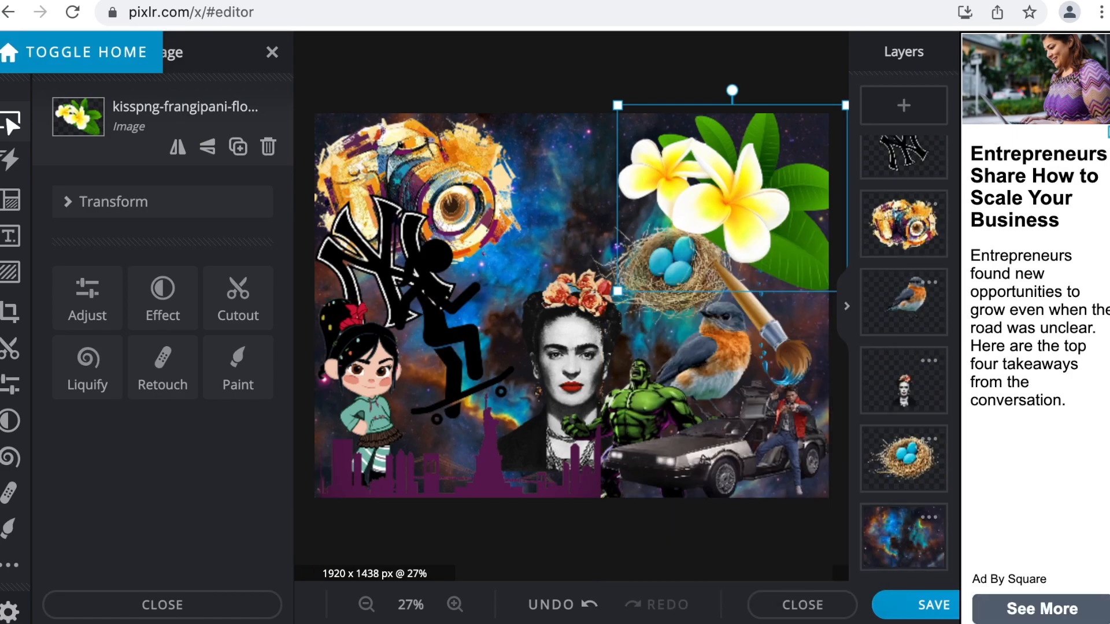
# Search the stock images for "cherry blossom" and add the wide turquoise-sky blossom photo as a layer in the current collage
pyautogui.click(9, 58)
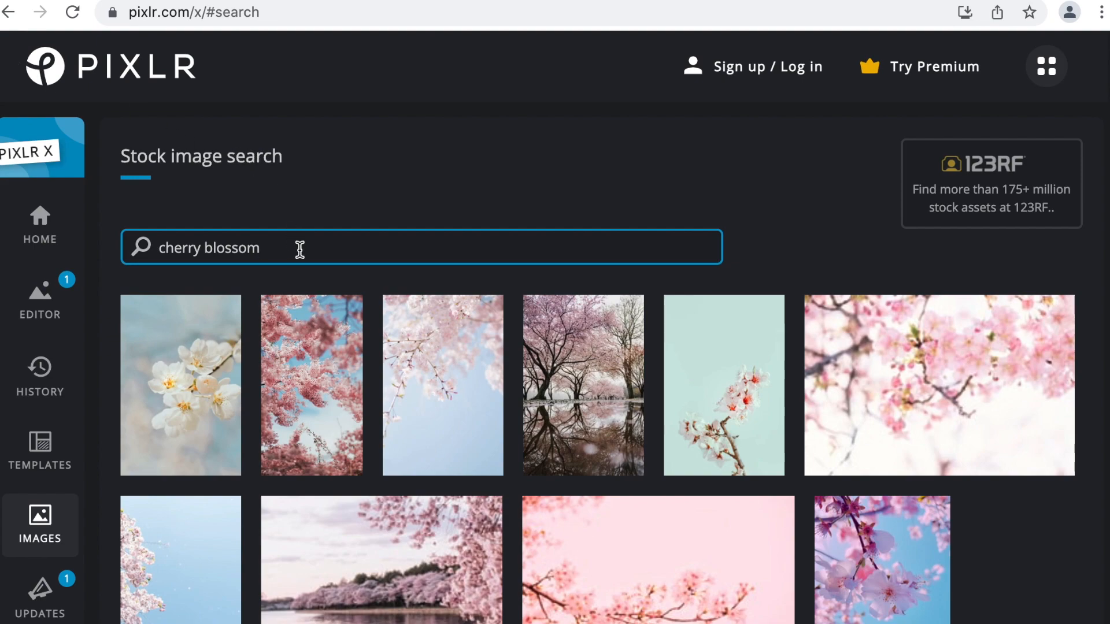
pyautogui.scroll(-5, 405, 289)
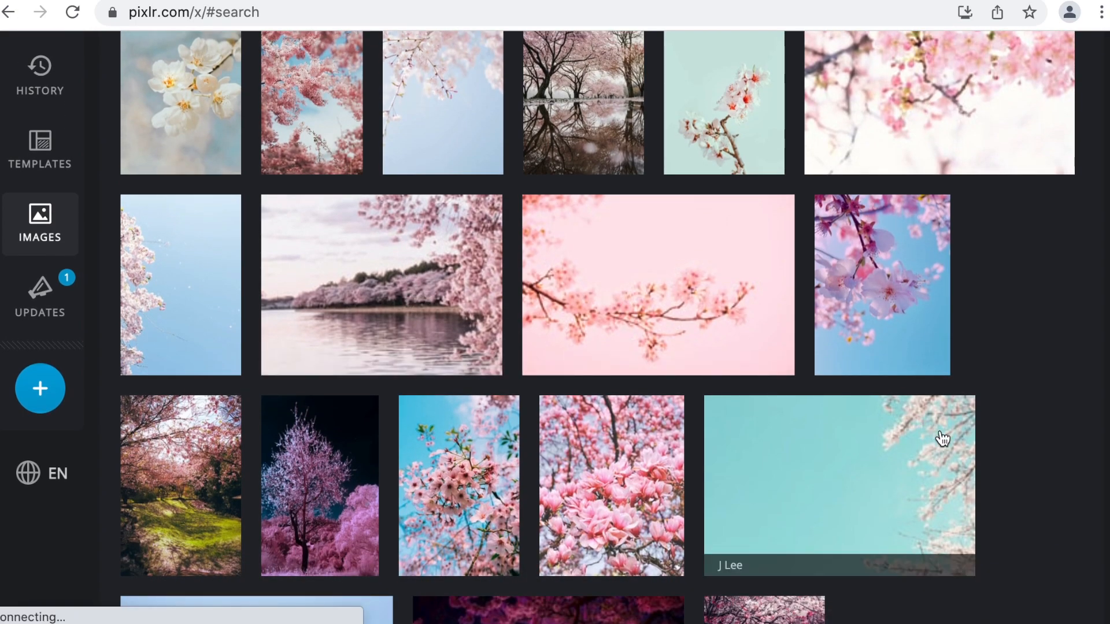
pyautogui.click(882, 474)
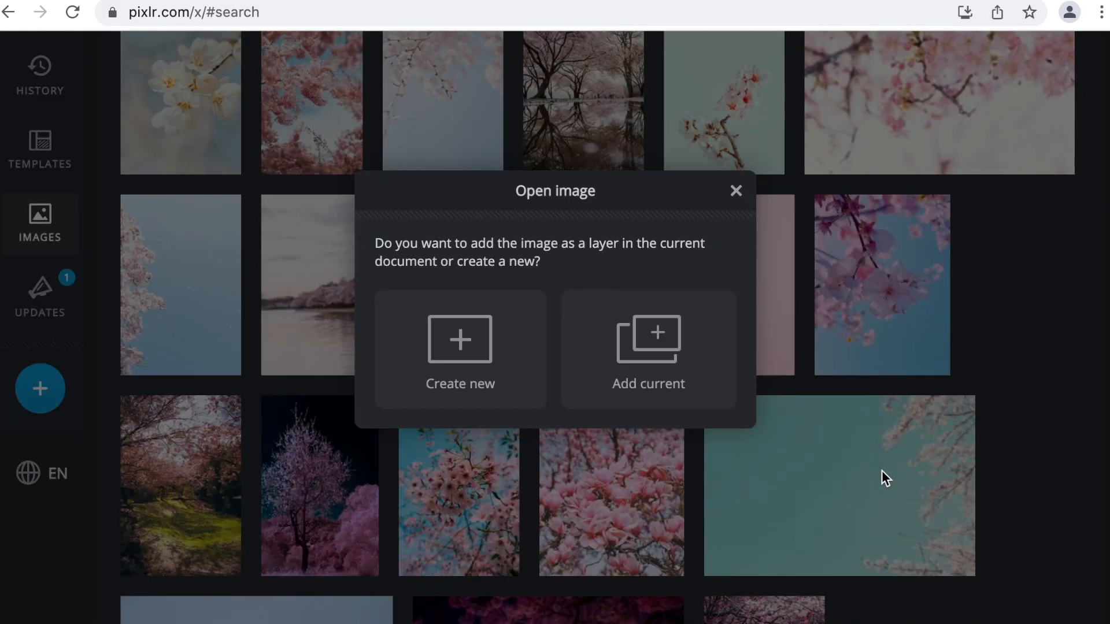
pyautogui.click(649, 369)
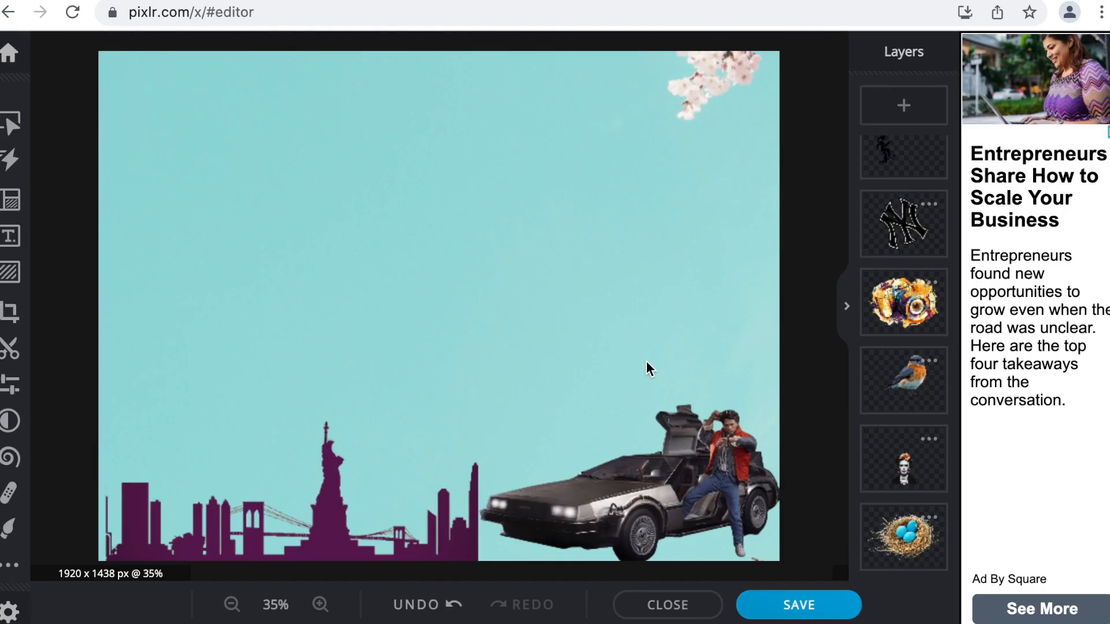
# Move the turquoise-sky blossom layer down the stack to directly above the nebula background
pyautogui.scroll(10, 864, 343)
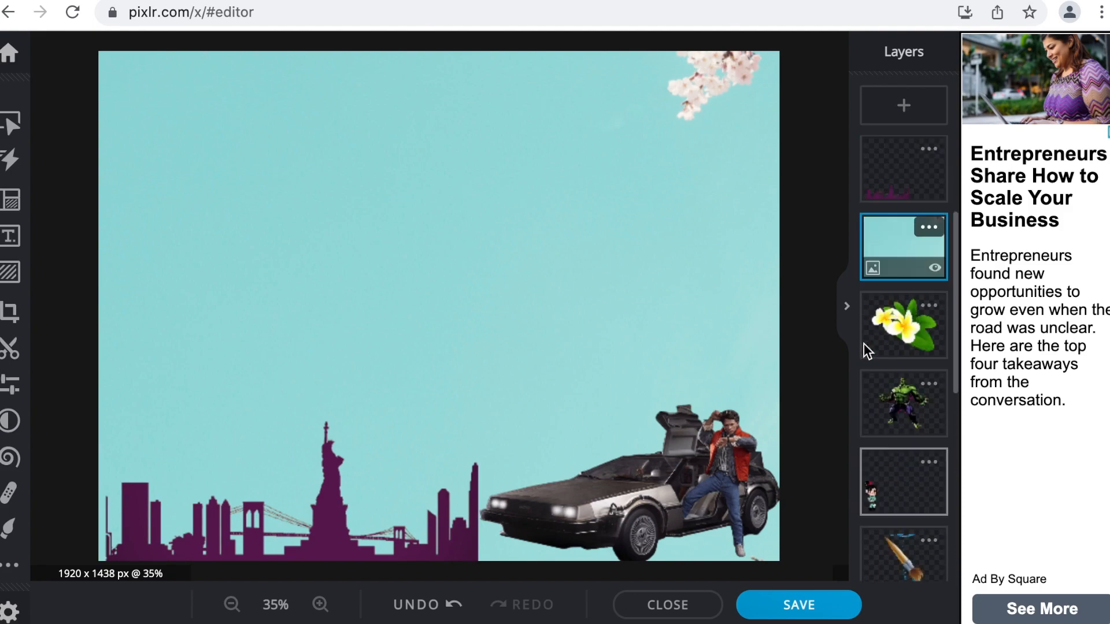
pyautogui.moveTo(896, 315); pyautogui.dragTo(927, 498)
pyautogui.moveTo(888, 235); pyautogui.dragTo(881, 494)
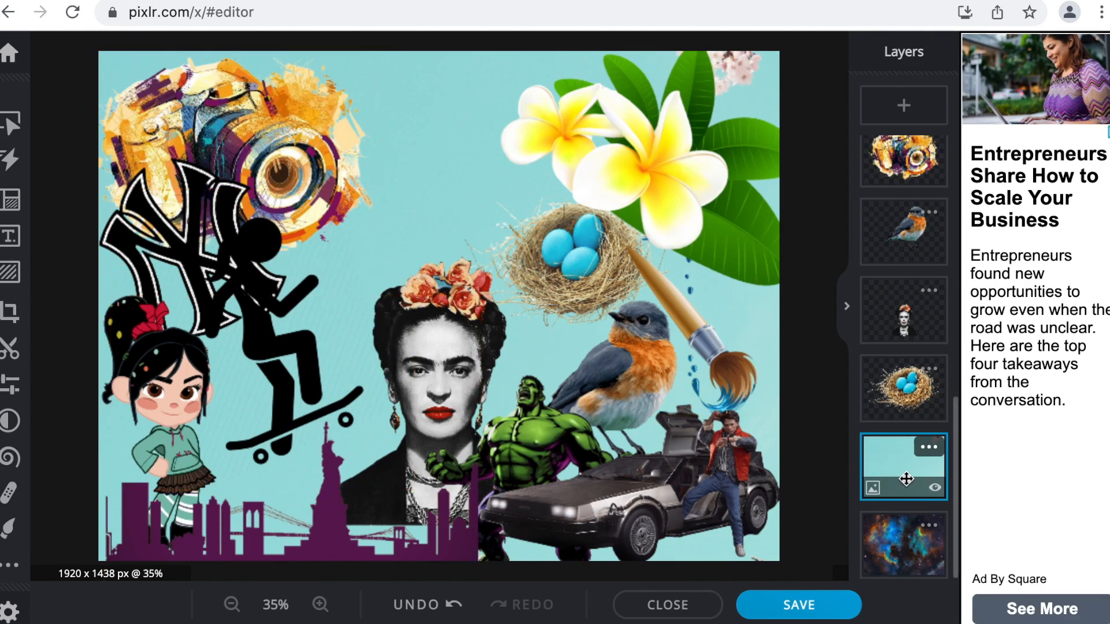
# Lower the turquoise-sky blossom layer's opacity to 48
pyautogui.click(928, 448)
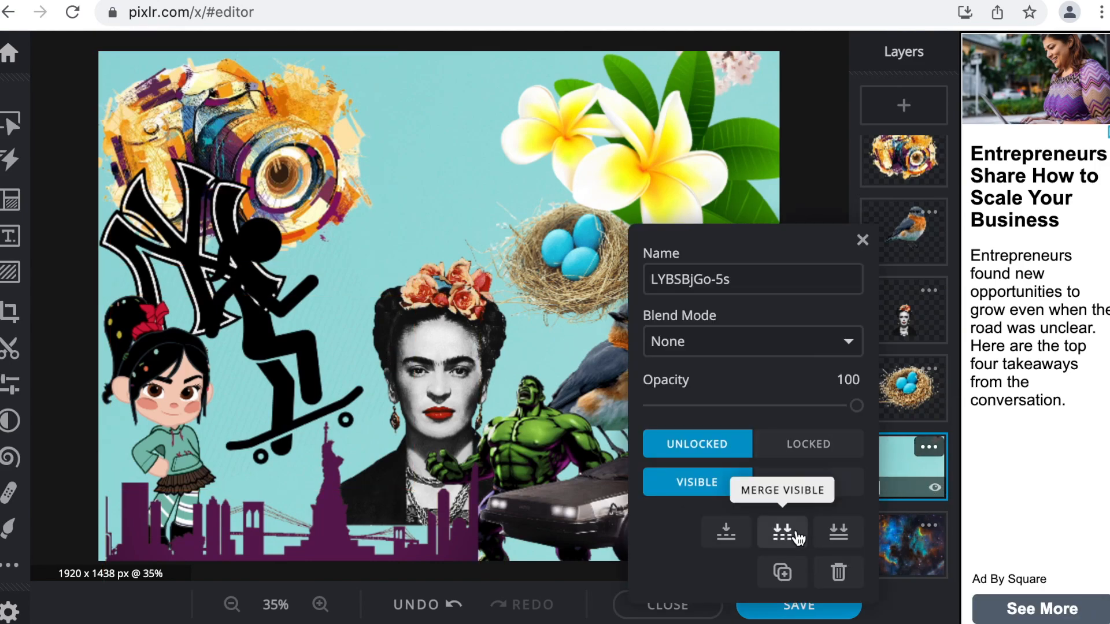
pyautogui.moveTo(854, 407); pyautogui.dragTo(758, 416)
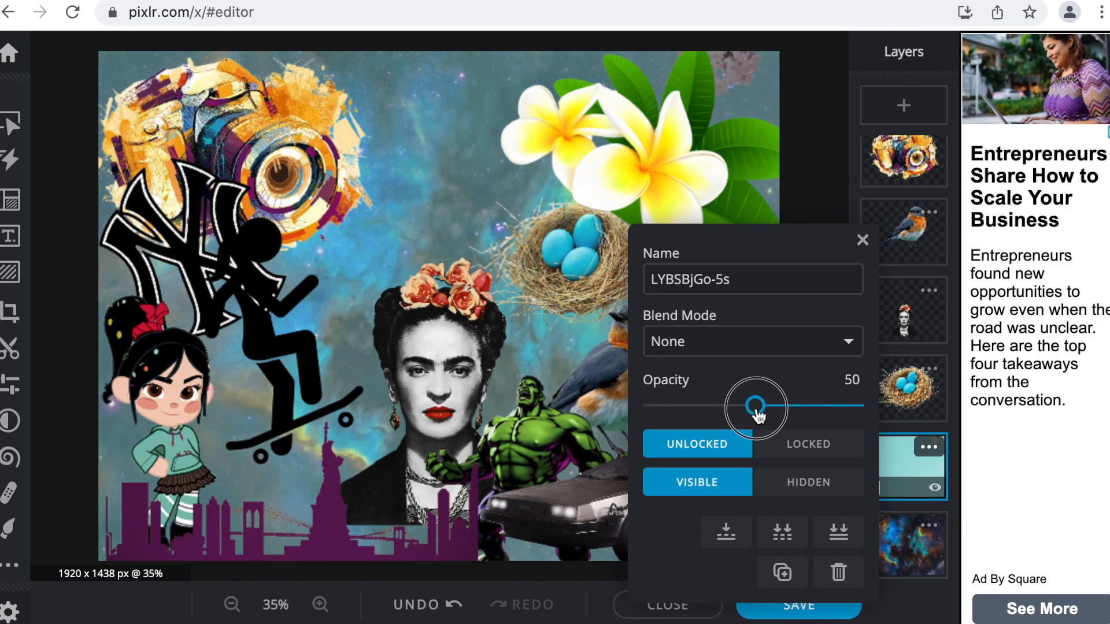
pyautogui.moveTo(759, 416); pyautogui.dragTo(750, 416)
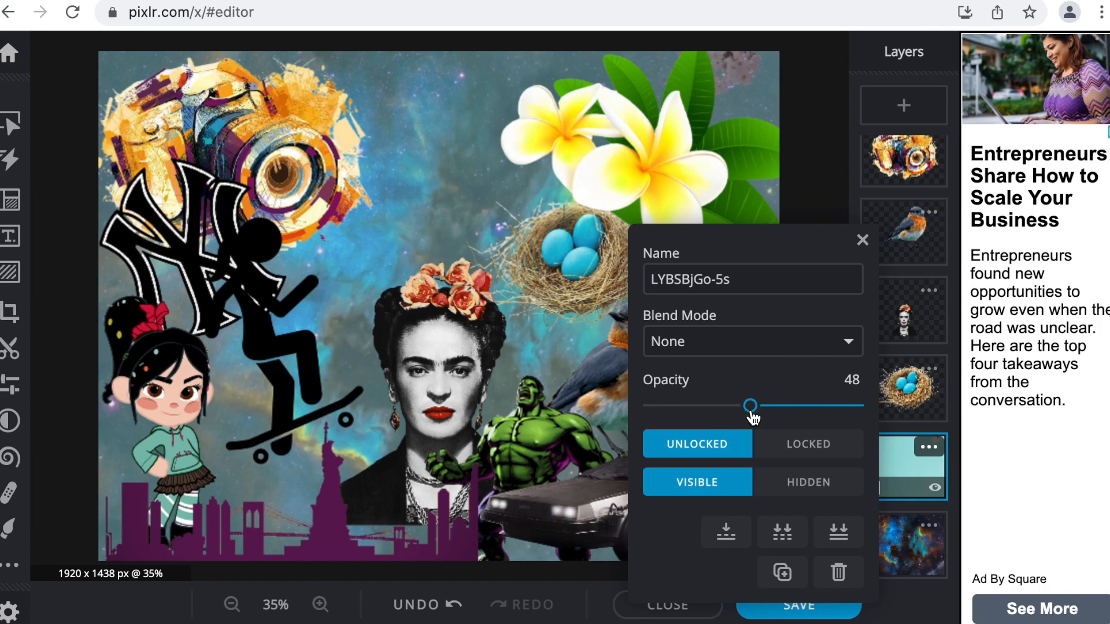
pyautogui.click(862, 240)
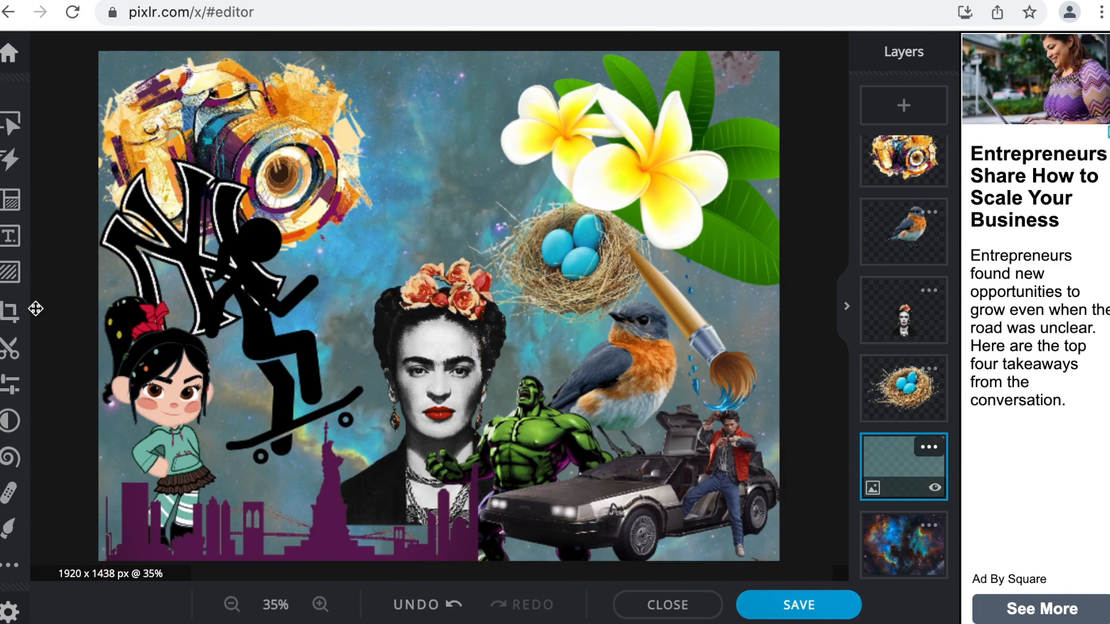
# Erase the lower edge of the blossom layer with the Cutout brush in Remove mode at a size of 187 px
pyautogui.click(12, 347)
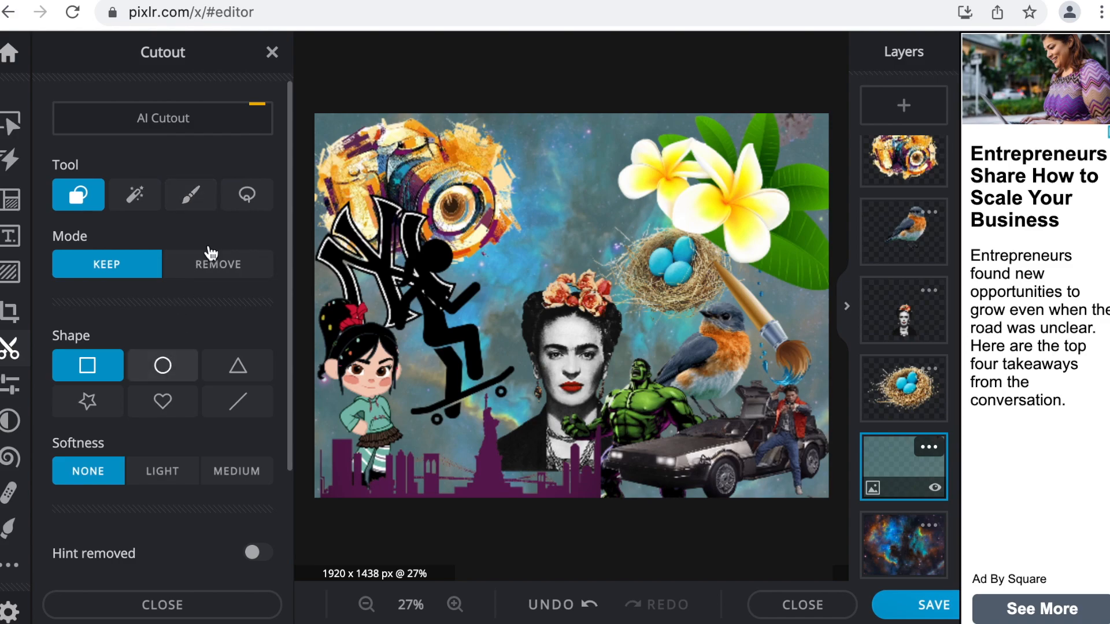
pyautogui.click(205, 198)
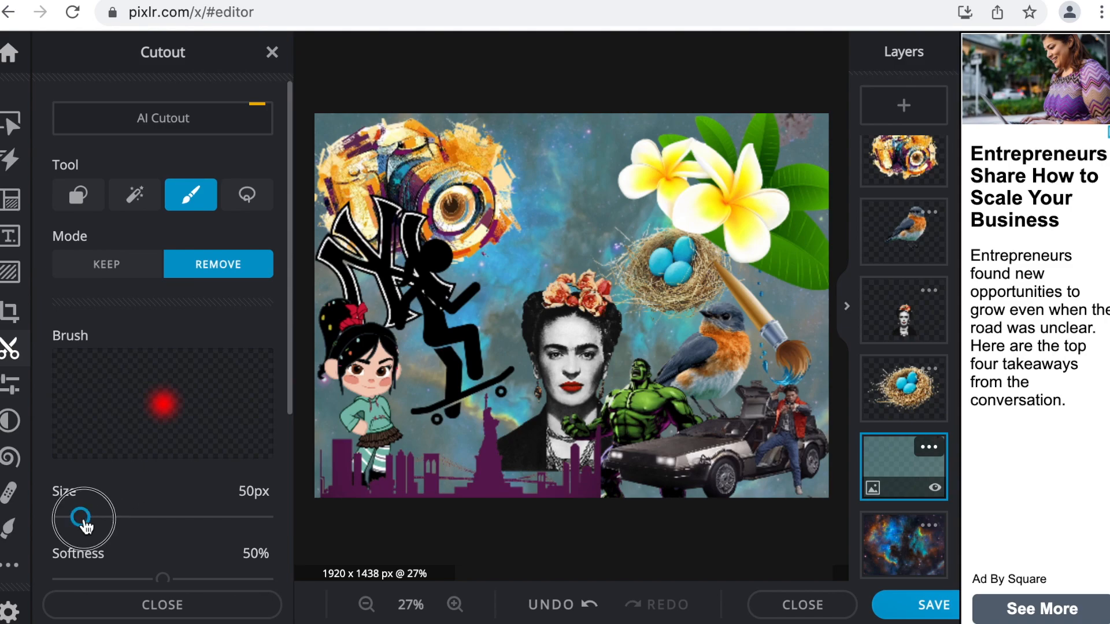
pyautogui.moveTo(81, 518); pyautogui.dragTo(136, 517)
pyautogui.moveTo(492, 476)
pyautogui.mouseDown()
pyautogui.moveTo(554, 480)
pyautogui.moveTo(533, 513)
pyautogui.moveTo(571, 488)
pyautogui.moveTo(836, 491)
pyautogui.moveTo(744, 478)
pyautogui.moveTo(825, 460)
pyautogui.moveTo(769, 466)
pyautogui.mouseUp()
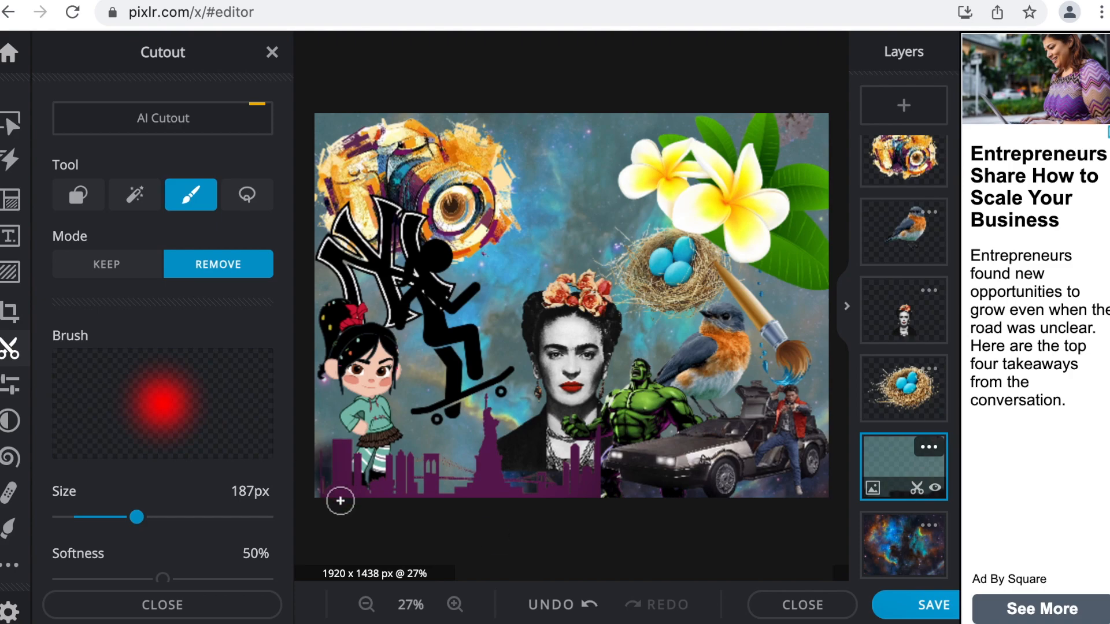
pyautogui.moveTo(412, 475)
pyautogui.mouseDown()
pyautogui.moveTo(467, 477)
pyautogui.moveTo(487, 465)
pyautogui.moveTo(379, 447)
pyautogui.mouseUp()
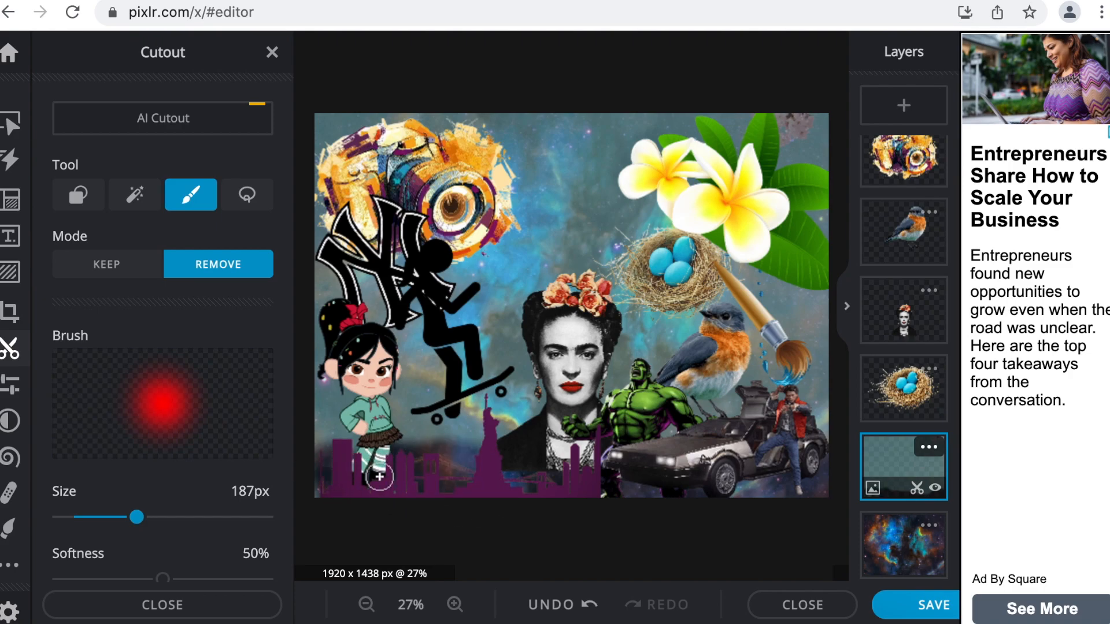
# Reduce the cutout brush softness to below 29% and undo the last removal stroke on the blossom layer
pyautogui.moveTo(163, 578); pyautogui.dragTo(206, 578)
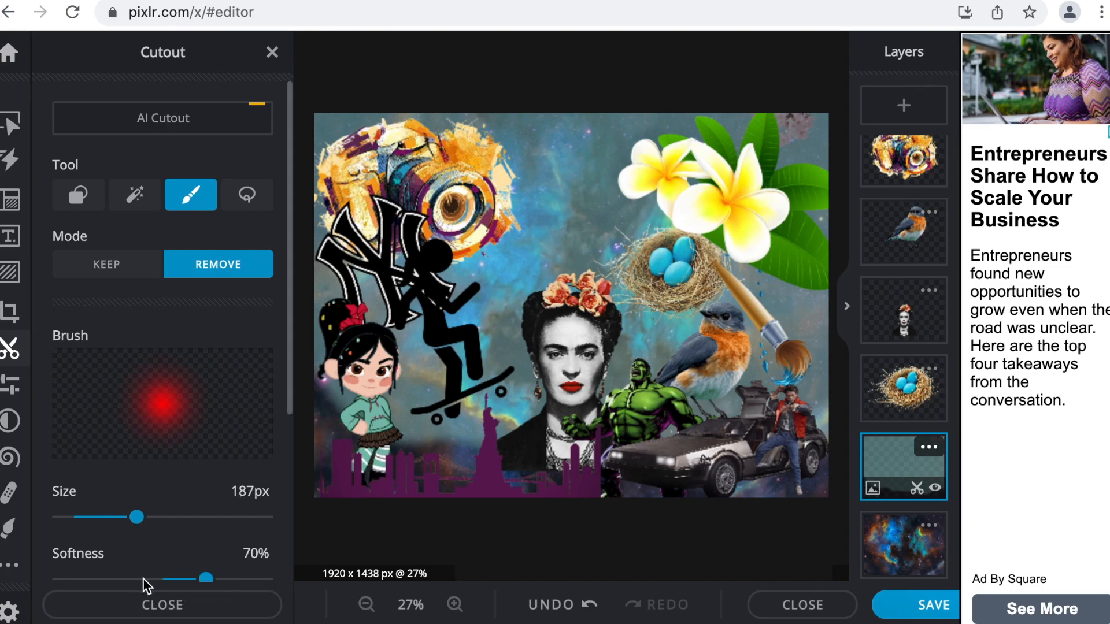
pyautogui.moveTo(143, 578); pyautogui.dragTo(120, 578)
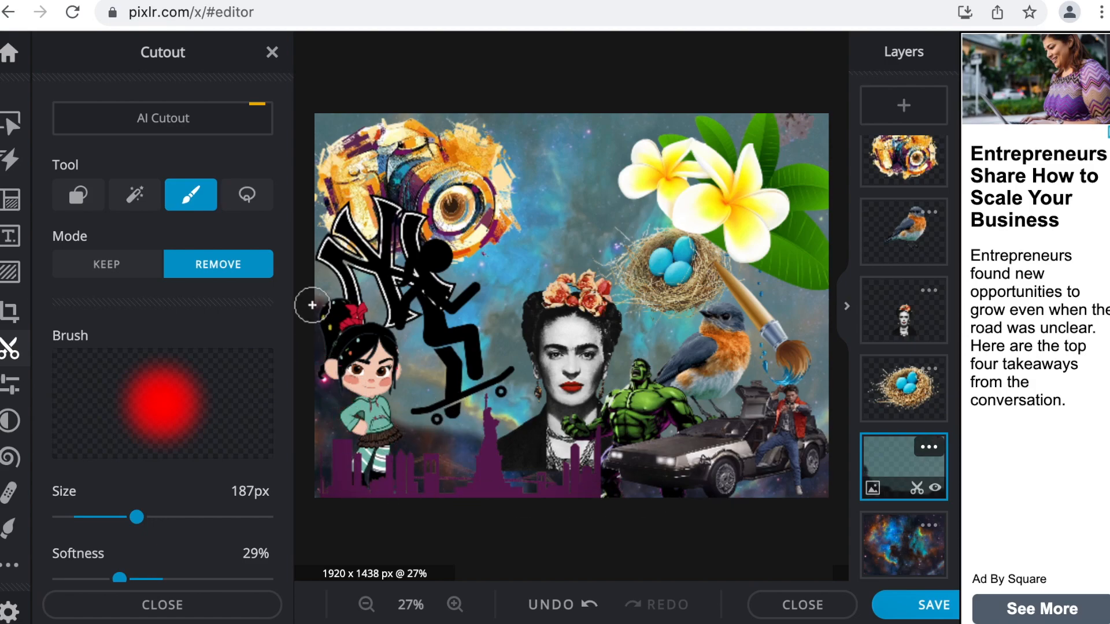
pyautogui.hotkey('ctrl', 'z')
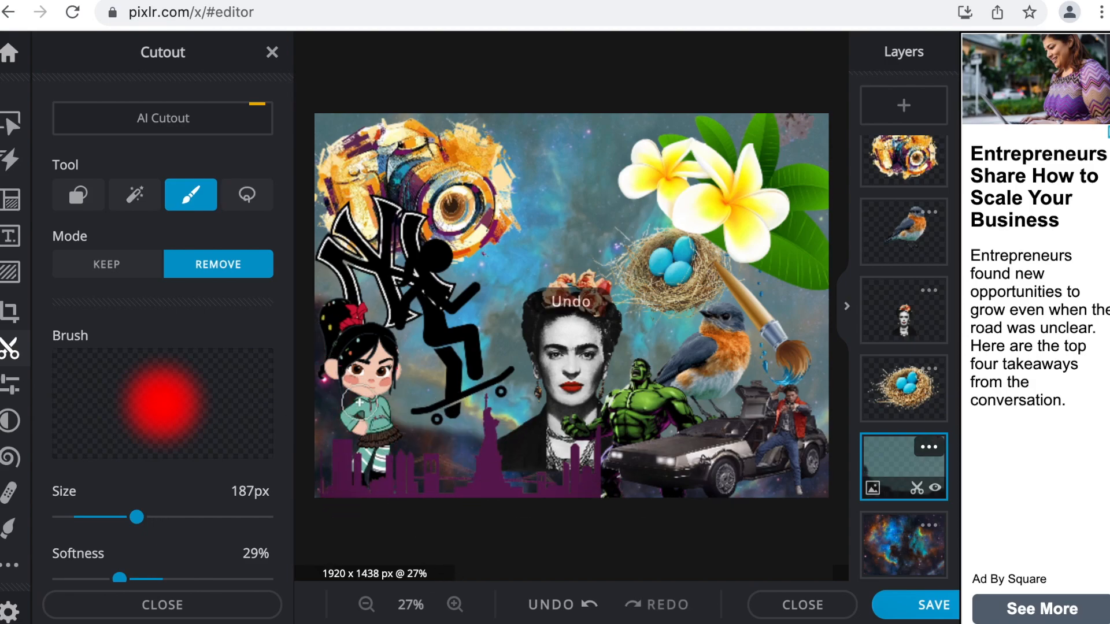
pyautogui.moveTo(115, 578); pyautogui.dragTo(107, 579)
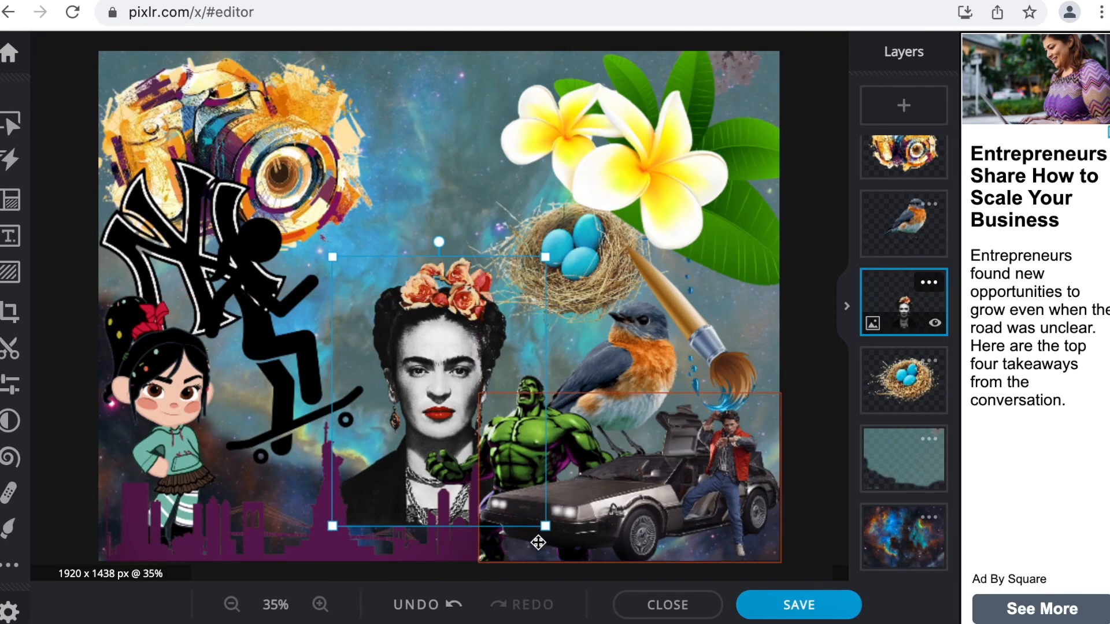
# Enlarge the Frida Kahlo portrait slightly, shift it a little to the left, and undo the last adjustment
pyautogui.moveTo(545, 529); pyautogui.dragTo(553, 542)
pyautogui.moveTo(422, 376); pyautogui.dragTo(408, 393)
pyautogui.press('super+z')
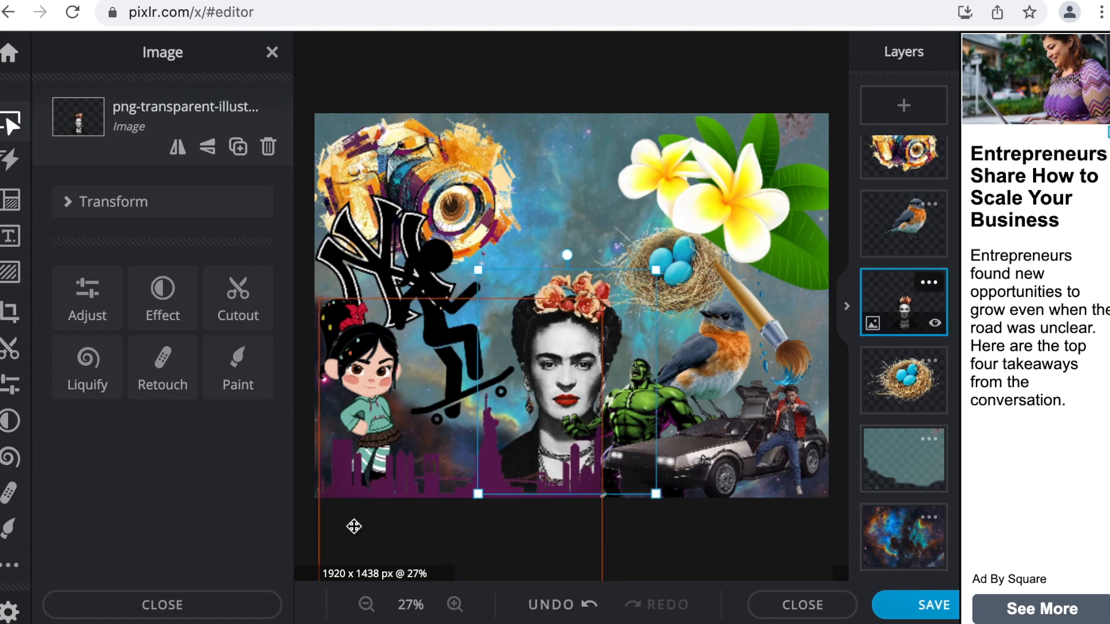
# Rearrange the upper-left artwork by shrinking the NY logo, shifting the camera to the right and repositioning the skateboarder silhouette
pyautogui.click(828, 338)
pyautogui.scroll(4, 896, 265)
pyautogui.click(895, 265)
pyautogui.moveTo(337, 205); pyautogui.dragTo(313, 186)
pyautogui.moveTo(430, 138); pyautogui.dragTo(450, 140)
pyautogui.moveTo(440, 75); pyautogui.dragTo(462, 78)
pyautogui.moveTo(445, 315); pyautogui.dragTo(449, 312)
pyautogui.moveTo(369, 245)
pyautogui.mouseDown()
pyautogui.moveTo(370, 182)
pyautogui.moveTo(371, 246)
pyautogui.mouseUp()
pyautogui.moveTo(437, 313); pyautogui.dragTo(413, 288)
pyautogui.click(433, 312)
pyautogui.click(363, 231)
pyautogui.click(404, 156)
pyautogui.moveTo(461, 81); pyautogui.dragTo(425, 81)
pyautogui.moveTo(430, 167); pyautogui.dragTo(425, 156)
pyautogui.click(662, 528)
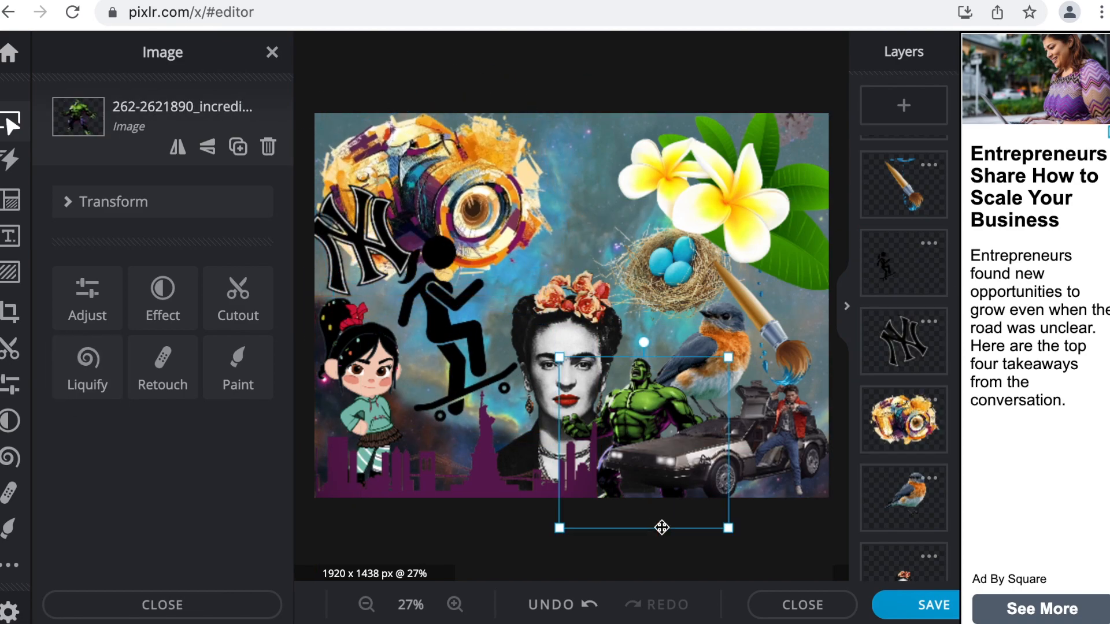
pyautogui.click(584, 173)
pyautogui.click(904, 105)
pyautogui.click(736, 450)
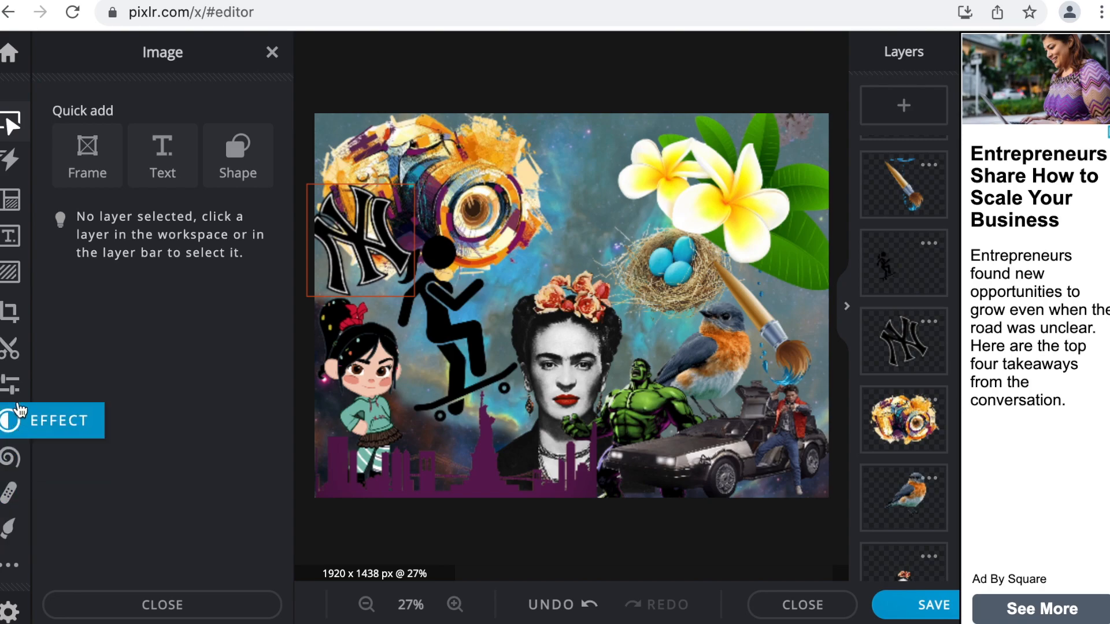
# Add a new text layer and replace its placeholder wording with the creator's title and surname
pyautogui.click(21, 237)
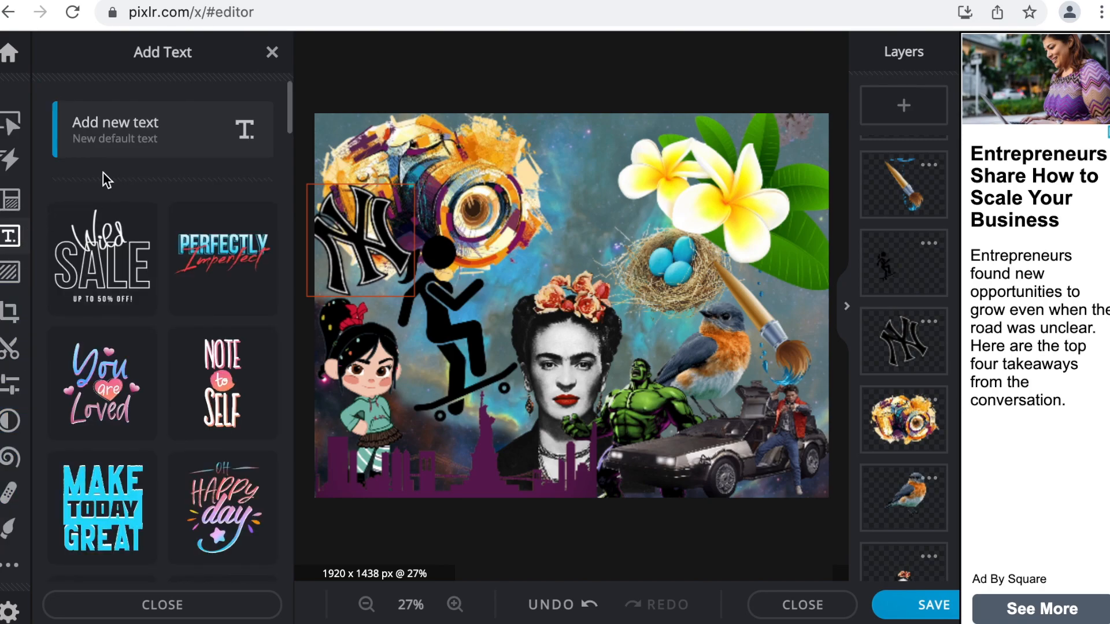
pyautogui.click(139, 119)
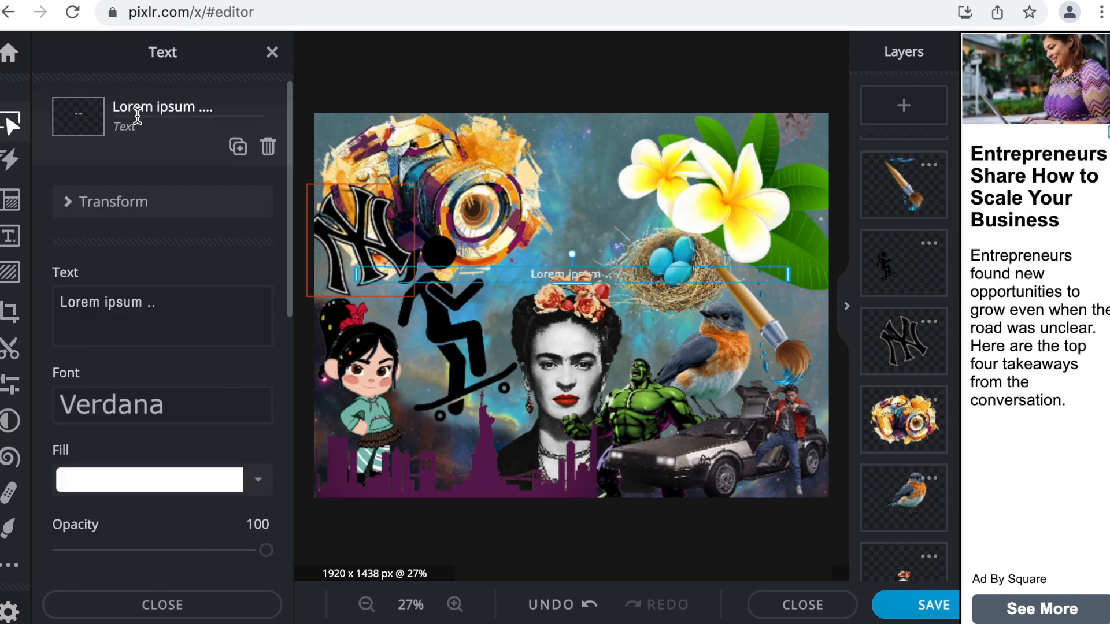
pyautogui.click(101, 305)
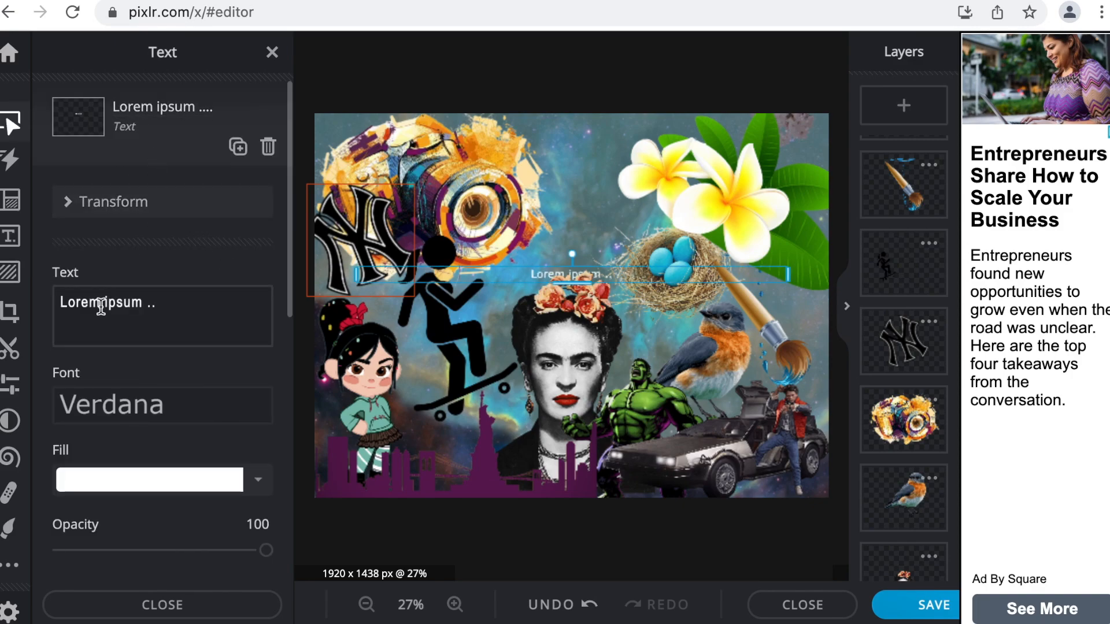
pyautogui.moveTo(167, 303); pyautogui.dragTo(8, 280)
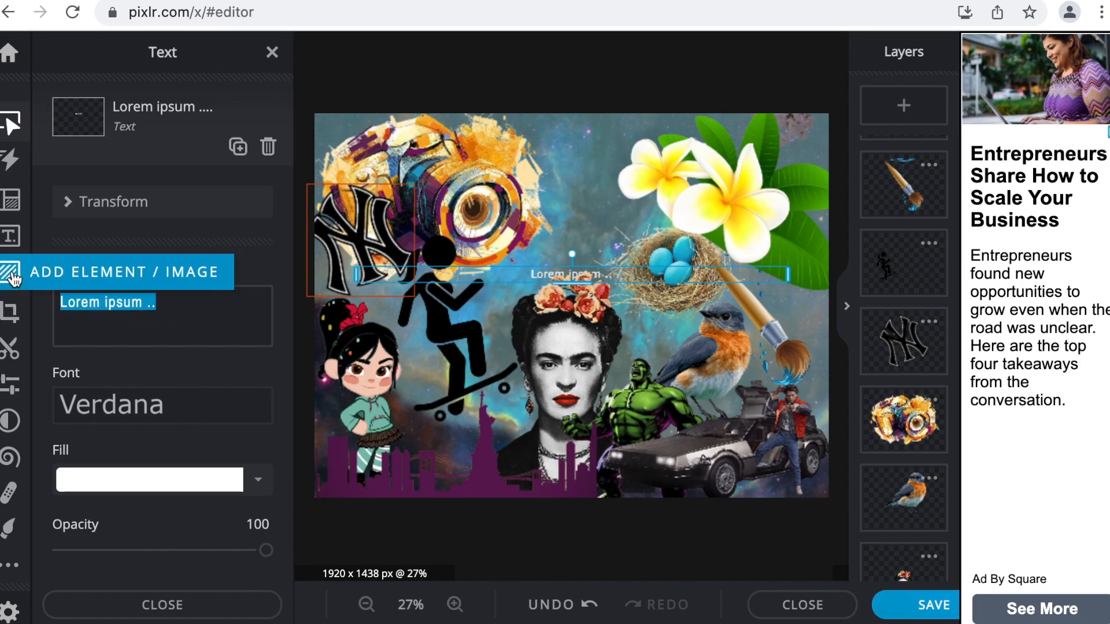
pyautogui.write('Mrs. Ramirez')
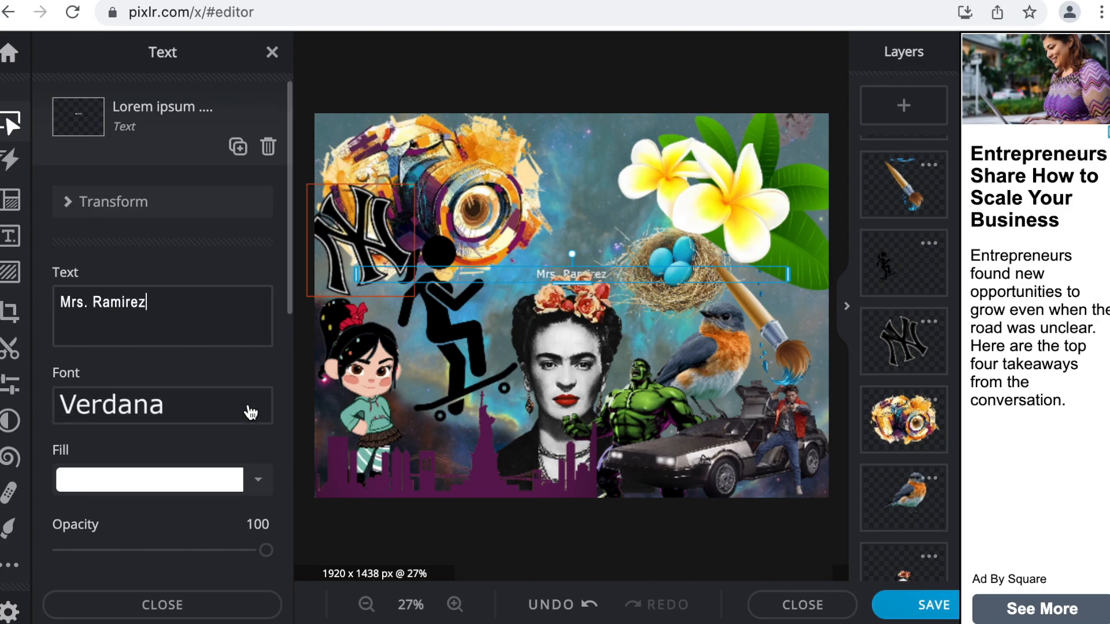
# Browse the available fonts, trying a few on the name text, and set its font to Cervantes
pyautogui.click(257, 406)
pyautogui.scroll(-10, 171, 446)
pyautogui.scroll(-15, 203, 376)
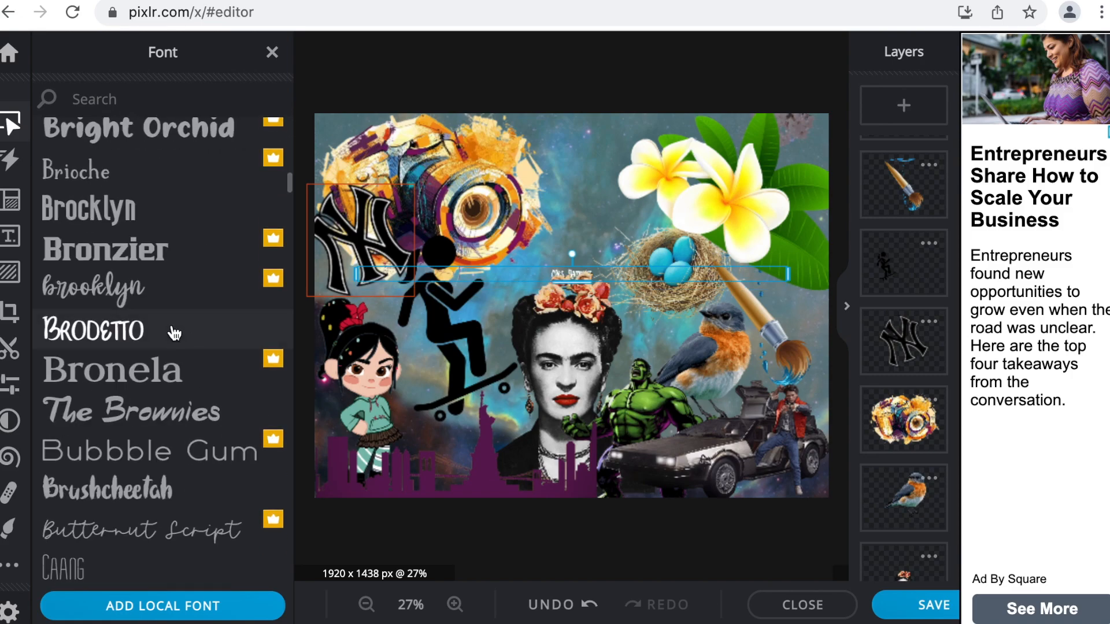
pyautogui.click(174, 330)
pyautogui.click(220, 411)
pyautogui.scroll(-5, 225, 441)
pyautogui.scroll(-6, 225, 441)
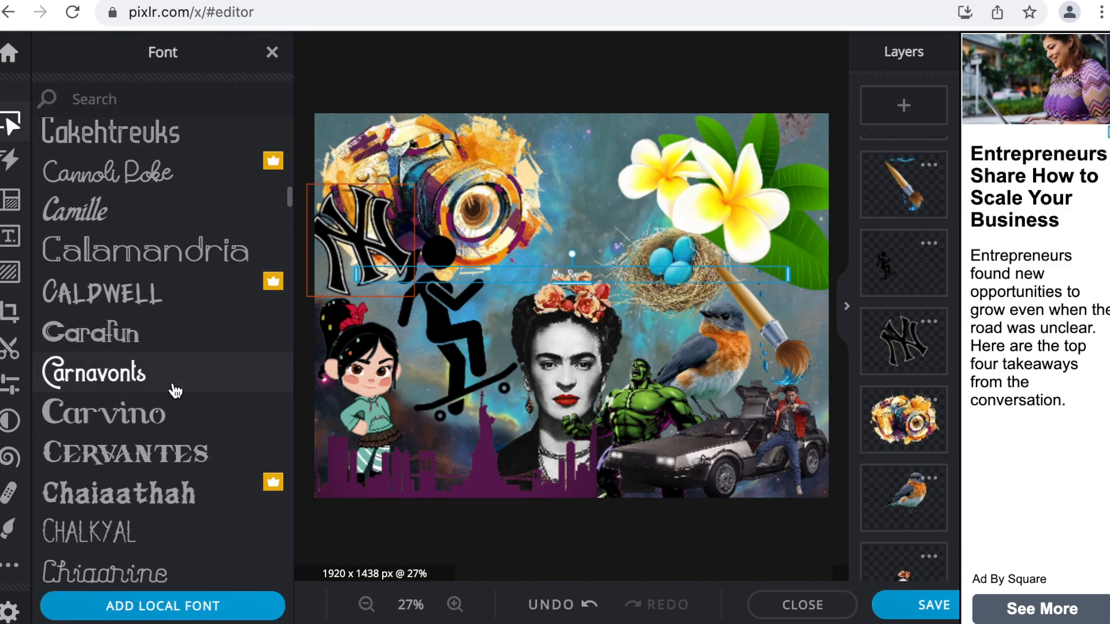
pyautogui.click(151, 451)
# Set the name text's size to 115 and its line spacing to 2
pyautogui.scroll(-4, 117, 526)
pyautogui.moveTo(100, 421); pyautogui.dragTo(146, 414)
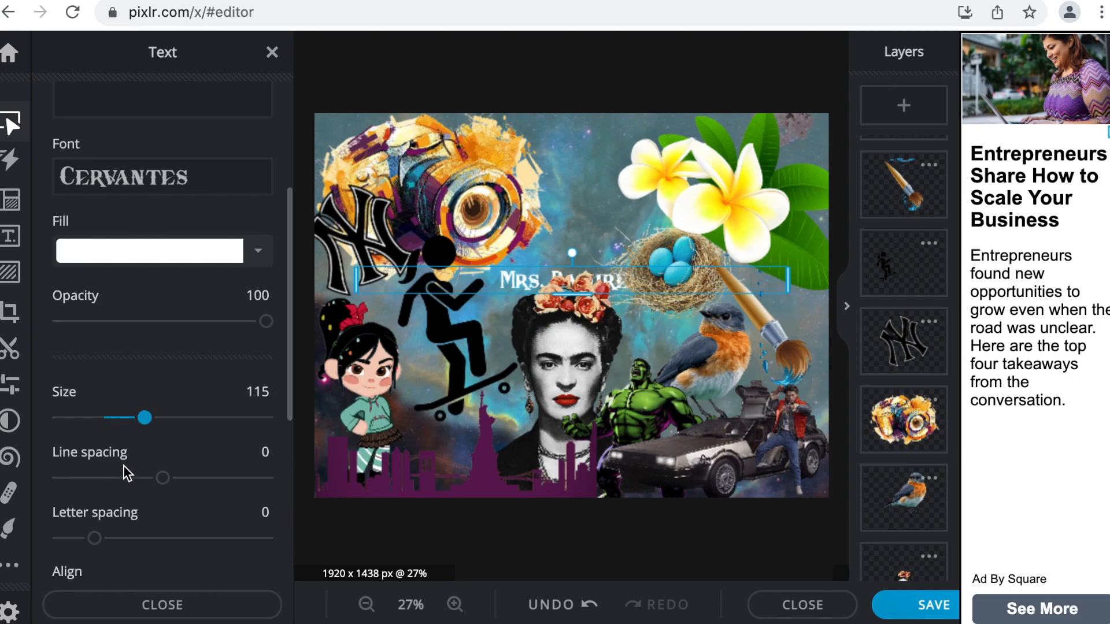
pyautogui.moveTo(160, 482)
pyautogui.mouseDown()
pyautogui.moveTo(178, 486)
pyautogui.moveTo(167, 485)
pyautogui.mouseUp()
pyautogui.scroll(-4, 140, 529)
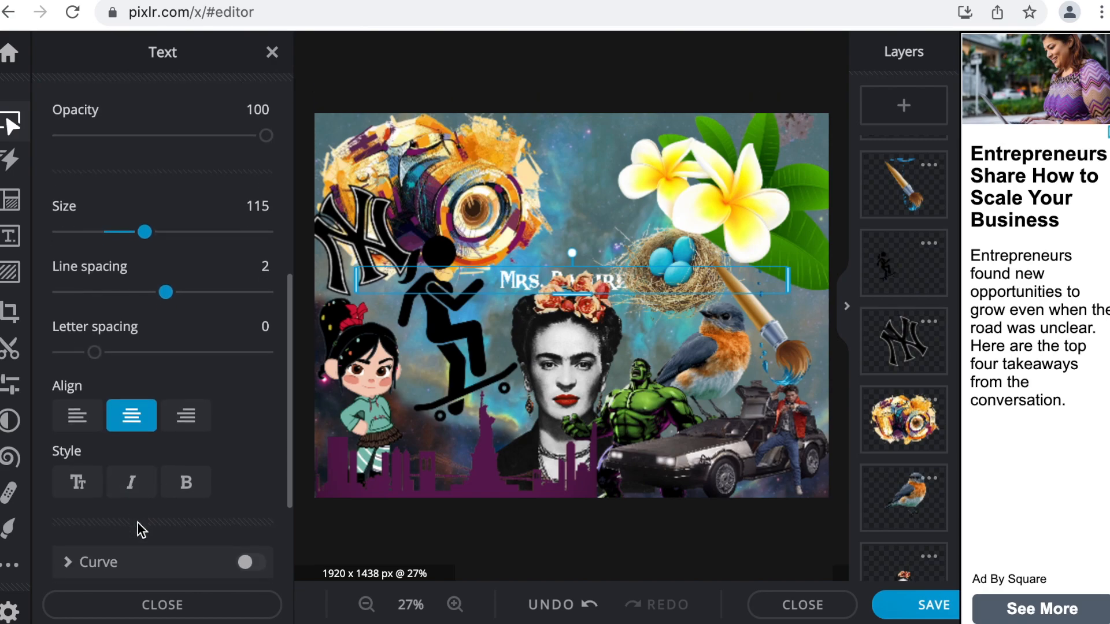
# Turn on the name text's curve, try Arc at 100 and Circle, and settle on the Half shape
pyautogui.scroll(-3, 140, 528)
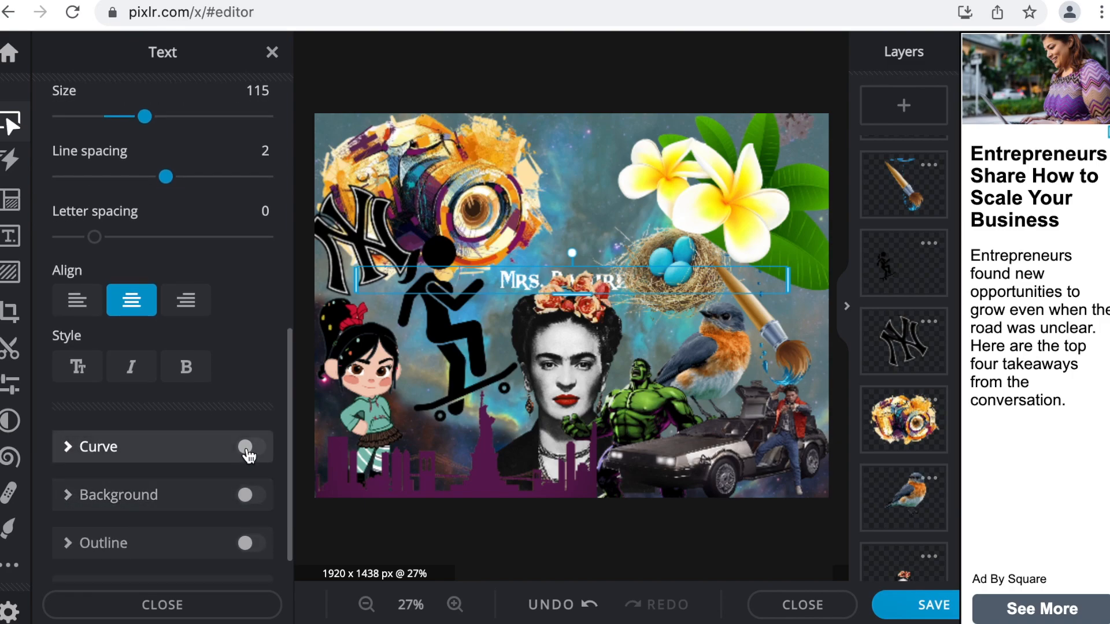
pyautogui.click(247, 447)
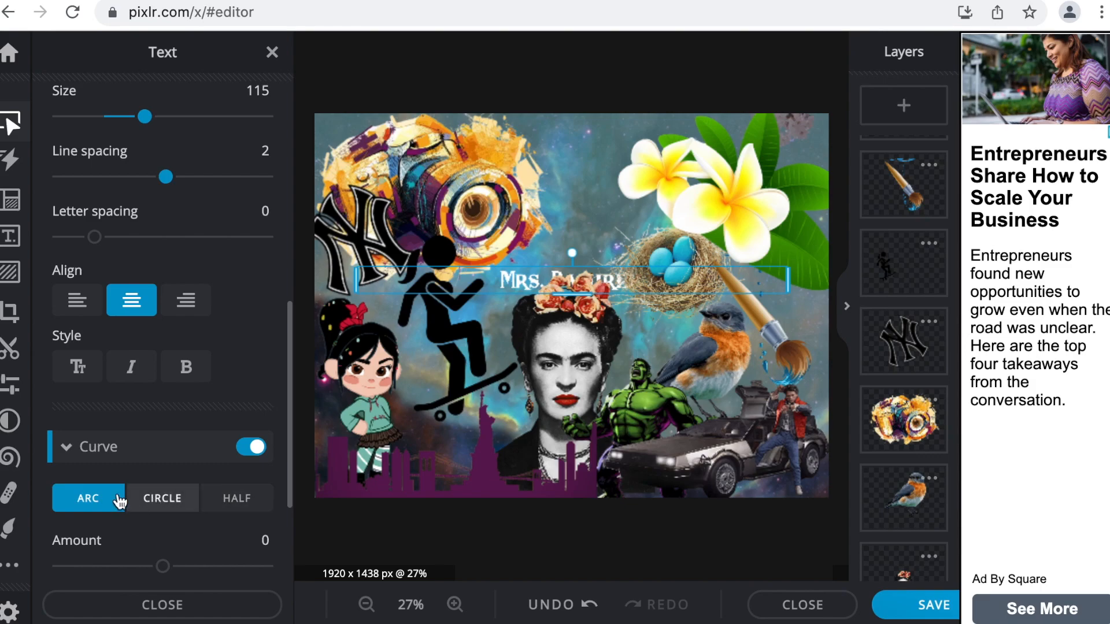
pyautogui.scroll(-3, 211, 440)
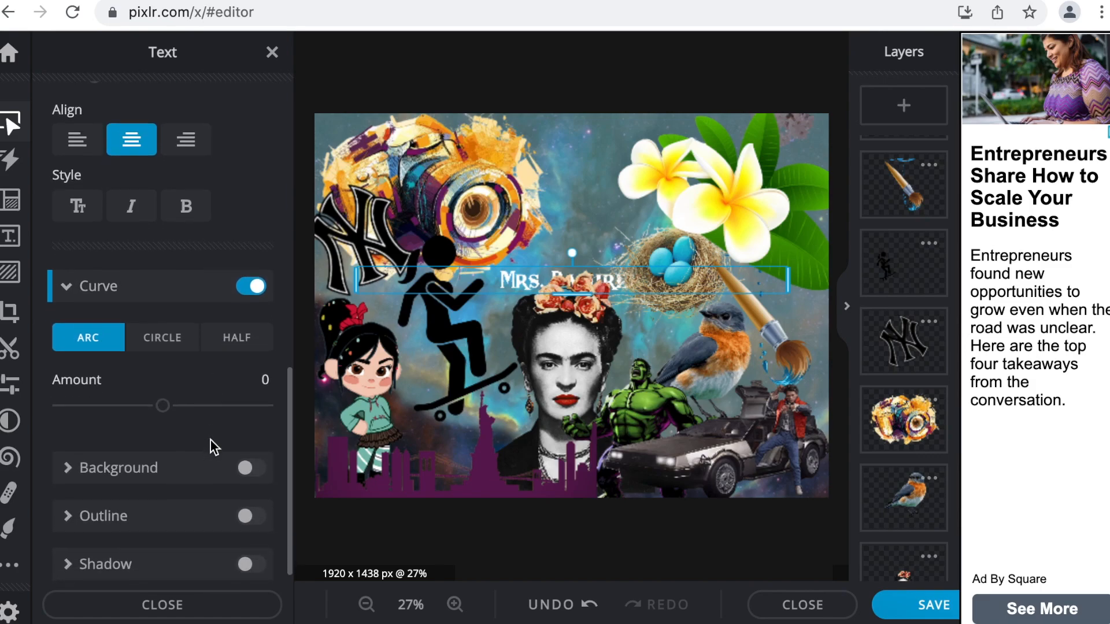
pyautogui.moveTo(168, 402); pyautogui.dragTo(283, 417)
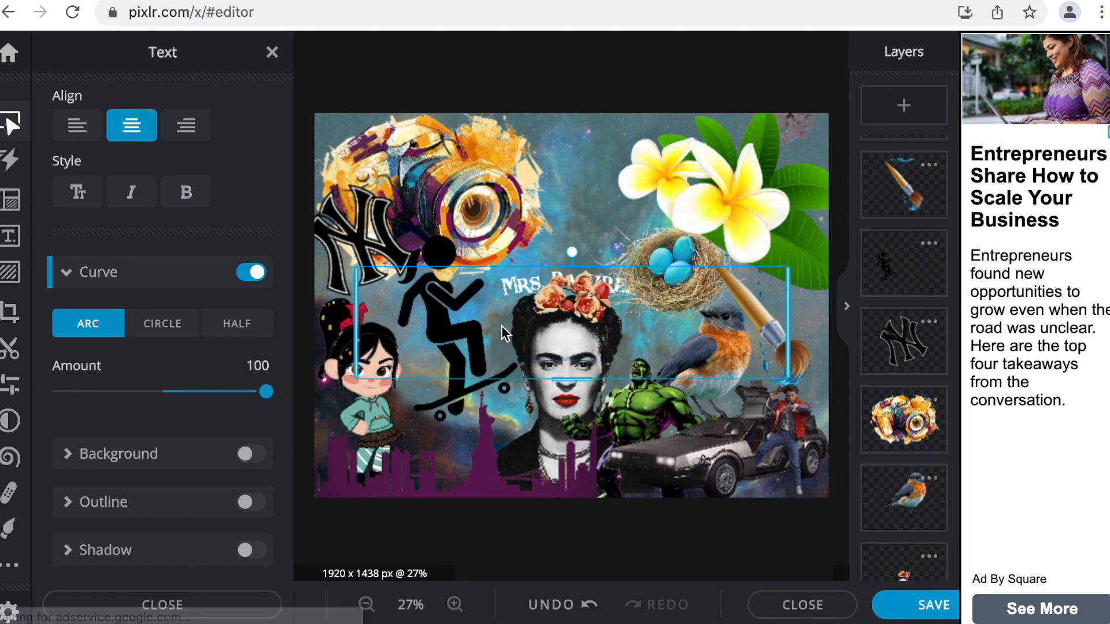
pyautogui.press('Up')
pyautogui.press('Up')
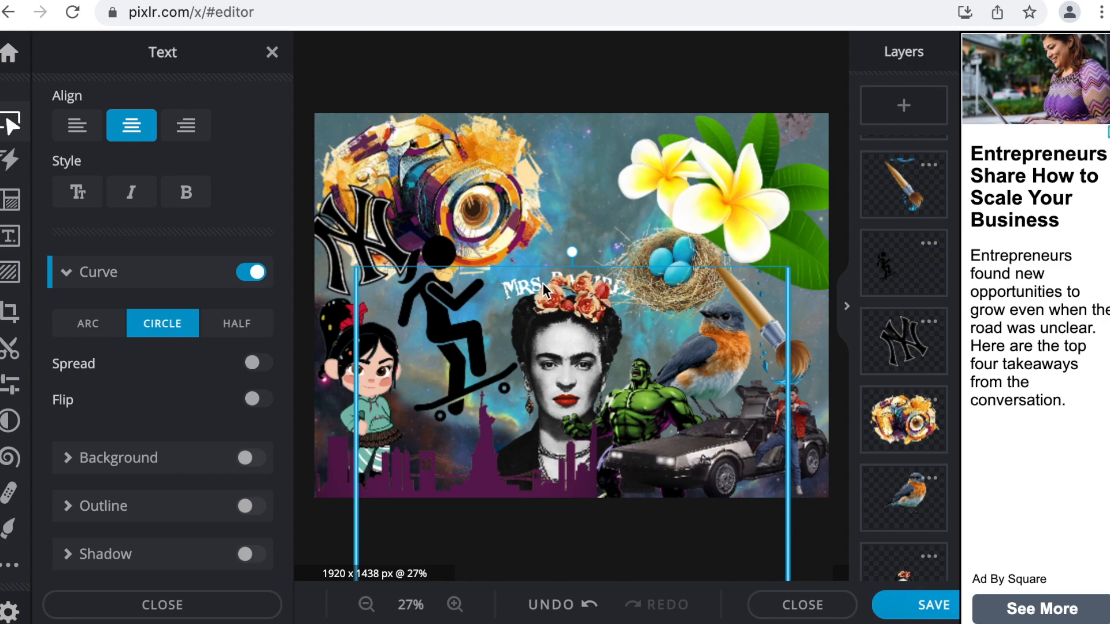
pyautogui.press('Down')
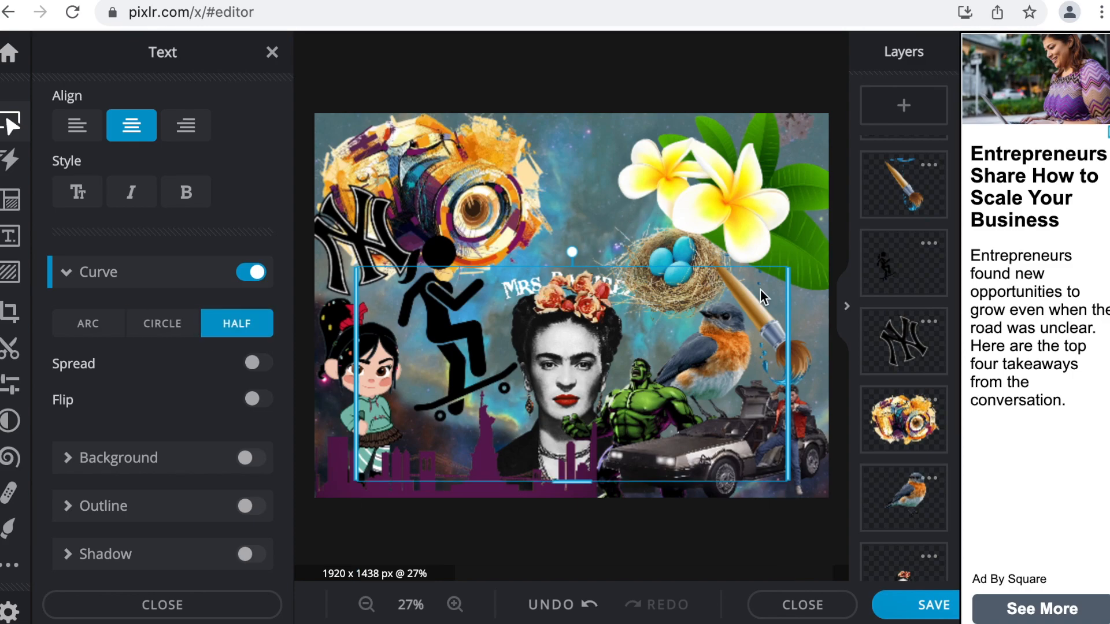
# Move the curved name text to the collage's top center, nudging the camera left and the flowers right to make room
pyautogui.click(162, 605)
pyautogui.moveTo(444, 248); pyautogui.dragTo(478, 68)
pyautogui.click(569, 124)
pyautogui.moveTo(463, 173); pyautogui.dragTo(452, 174)
pyautogui.moveTo(687, 176); pyautogui.dragTo(701, 179)
pyautogui.click(566, 125)
pyautogui.doubleClick(566, 125)
# Try a radial rainbow gradient as the name text's fill
pyautogui.scroll(-4, 99, 314)
pyautogui.click(148, 248)
pyautogui.click(225, 524)
pyautogui.moveTo(227, 412)
pyautogui.mouseDown()
pyautogui.moveTo(218, 407)
pyautogui.moveTo(297, 391)
pyautogui.moveTo(292, 414)
pyautogui.moveTo(300, 404)
pyautogui.moveTo(282, 396)
pyautogui.mouseUp()
pyautogui.scroll(-2, 195, 496)
pyautogui.click(76, 580)
pyautogui.scroll(1, 268, 604)
pyautogui.click(223, 474)
pyautogui.click(249, 362)
pyautogui.click(166, 292)
pyautogui.click(109, 617)
pyautogui.scroll(-3, 111, 618)
pyautogui.click(154, 403)
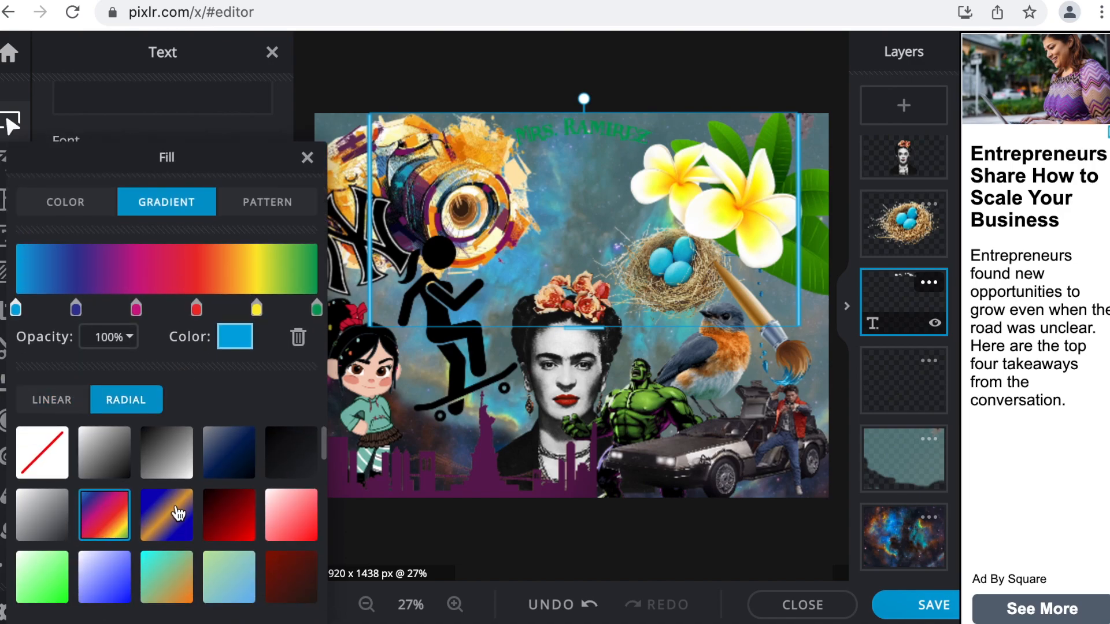
pyautogui.press('Escape')
pyautogui.moveTo(144, 414)
pyautogui.mouseDown()
pyautogui.moveTo(169, 414)
pyautogui.moveTo(144, 415)
pyautogui.mouseUp()
# Fill the name text with the white-to-blue radial gradient preset and recolor its blue end stop to deep violet
pyautogui.click(97, 249)
pyautogui.click(105, 577)
pyautogui.click(317, 310)
pyautogui.click(235, 336)
pyautogui.moveTo(602, 297); pyautogui.dragTo(602, 250)
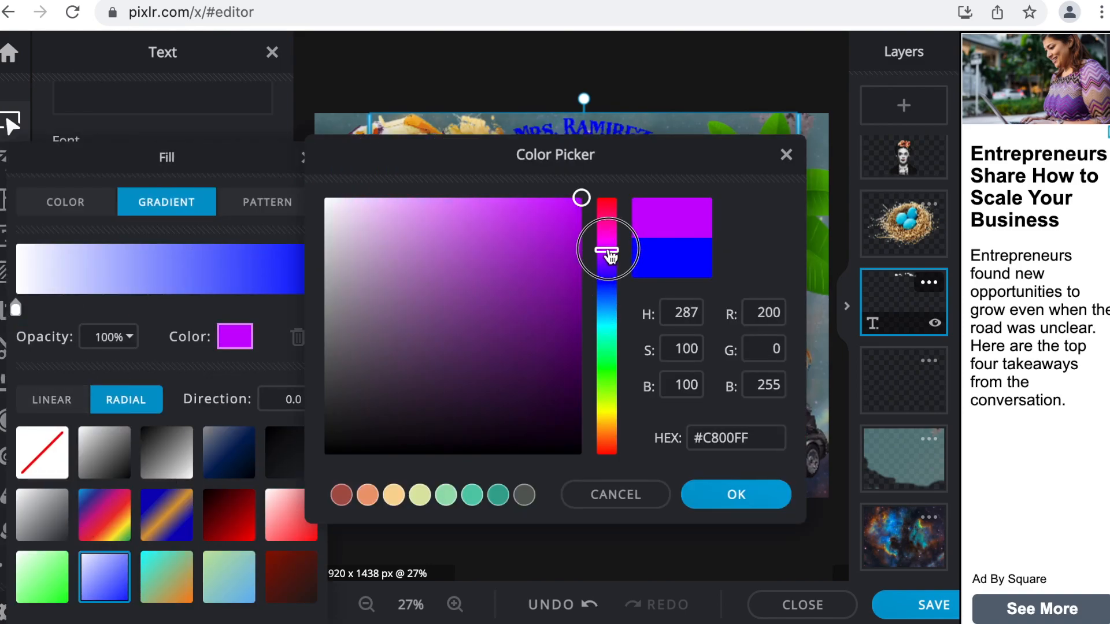
pyautogui.click(719, 493)
pyautogui.click(233, 349)
pyautogui.click(535, 253)
pyautogui.click(764, 490)
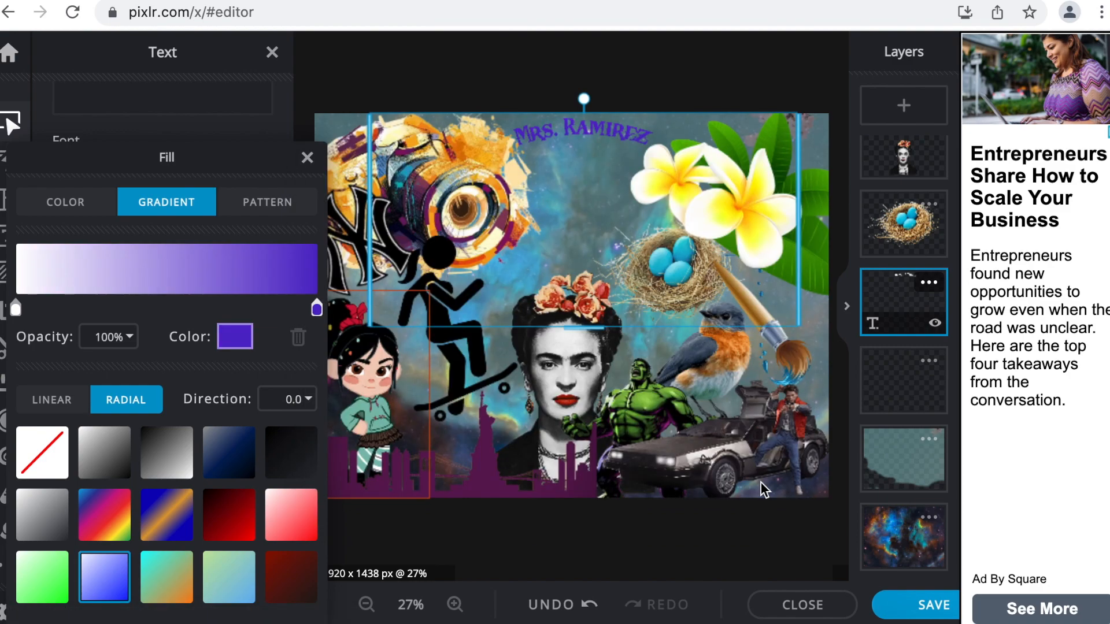
pyautogui.click(307, 157)
# Turn on the shadow for the name text and finish its text settings
pyautogui.scroll(-10, 158, 572)
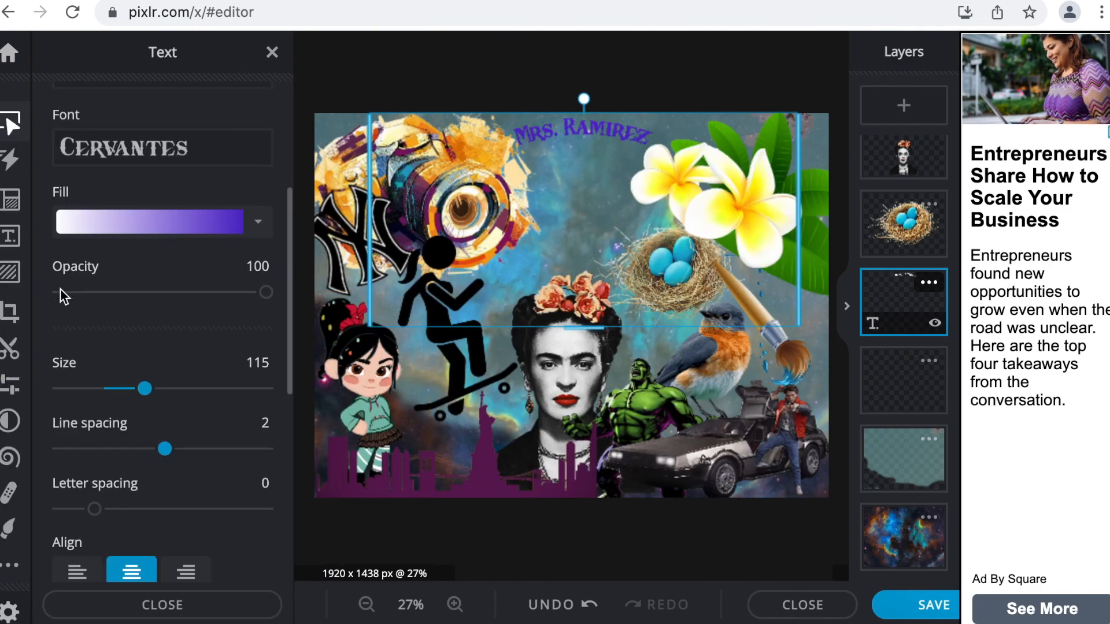
pyautogui.click(157, 582)
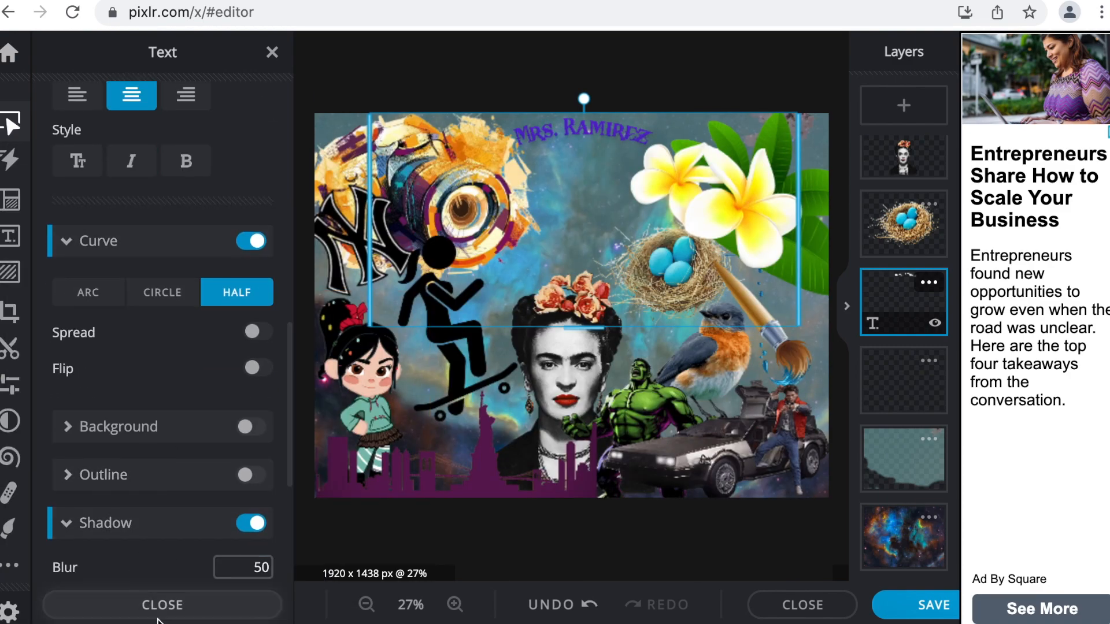
pyautogui.click(156, 612)
# Resize the zombie figure and stand it between the cartoon girl and the Statue of Liberty in the skyline
pyautogui.click(479, 180)
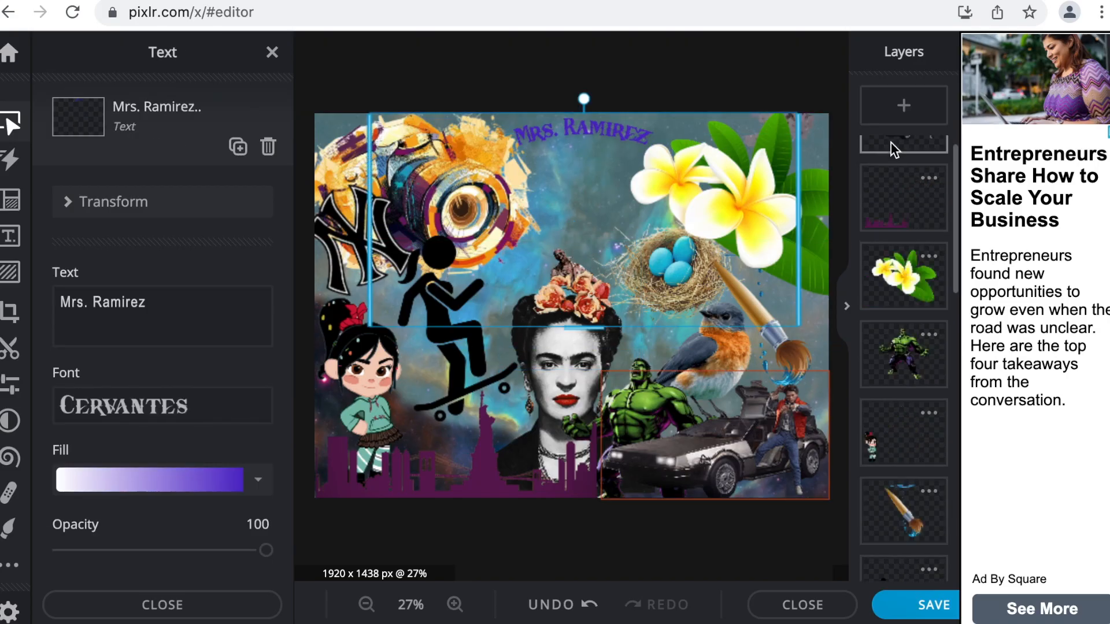
pyautogui.scroll(-10, 891, 149)
pyautogui.click(870, 392)
pyautogui.moveTo(498, 347); pyautogui.dragTo(513, 347)
pyautogui.moveTo(609, 257); pyautogui.dragTo(509, 411)
pyautogui.moveTo(619, 289); pyautogui.dragTo(633, 294)
pyautogui.moveTo(636, 295); pyautogui.dragTo(465, 417)
pyautogui.moveTo(471, 358); pyautogui.dragTo(476, 354)
pyautogui.moveTo(615, 316); pyautogui.dragTo(620, 313)
# Move the name text layer down the stack to directly above the blossom layer and widen its text box
pyautogui.click(904, 224)
pyautogui.scroll(2, 904, 260)
pyautogui.click(904, 538)
pyautogui.moveTo(903, 304); pyautogui.dragTo(904, 461)
pyautogui.moveTo(697, 372); pyautogui.dragTo(816, 373)
pyautogui.moveTo(578, 256); pyautogui.dragTo(618, 129)
# Save the collage as a high-quality JPG at 1920 x 1438 px named "collage 1" in the Documents folder
pyautogui.click(926, 614)
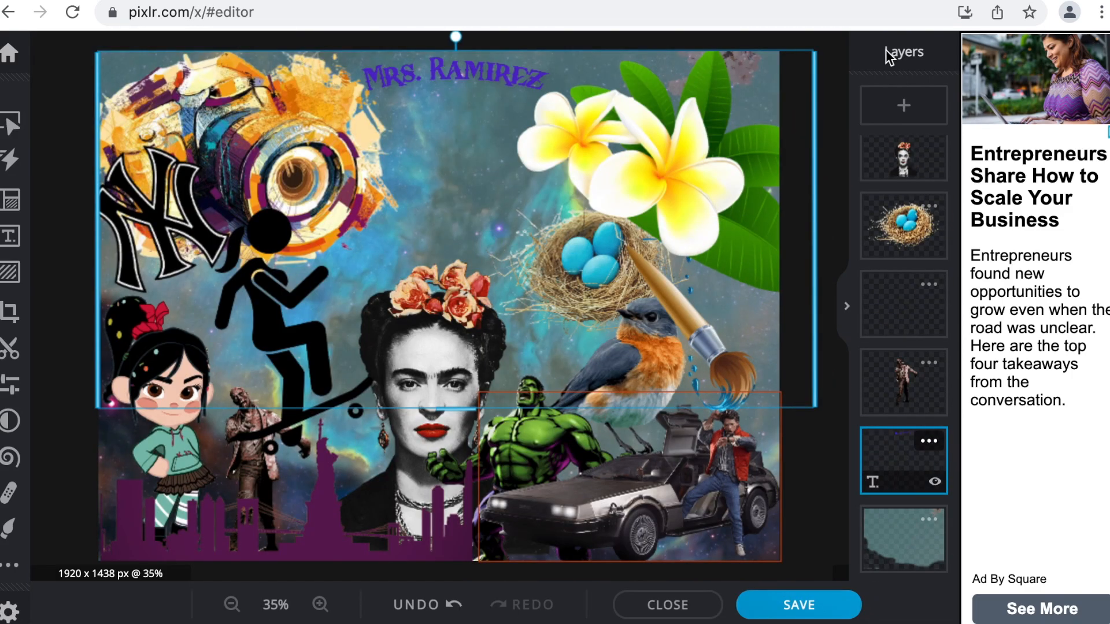
pyautogui.click(799, 606)
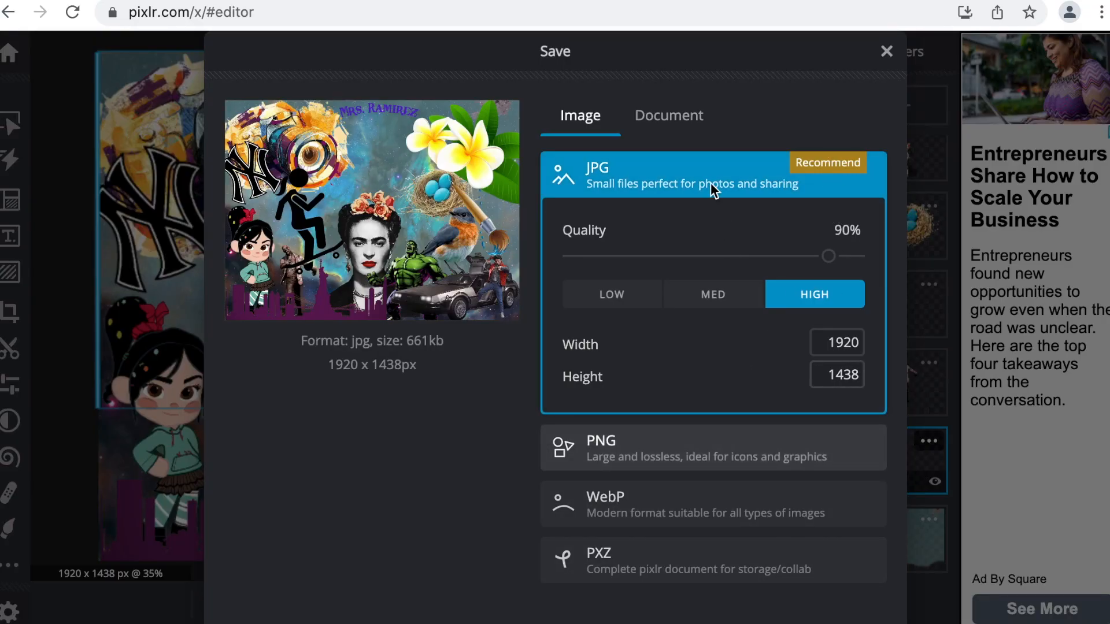
pyautogui.scroll(-1, 710, 306)
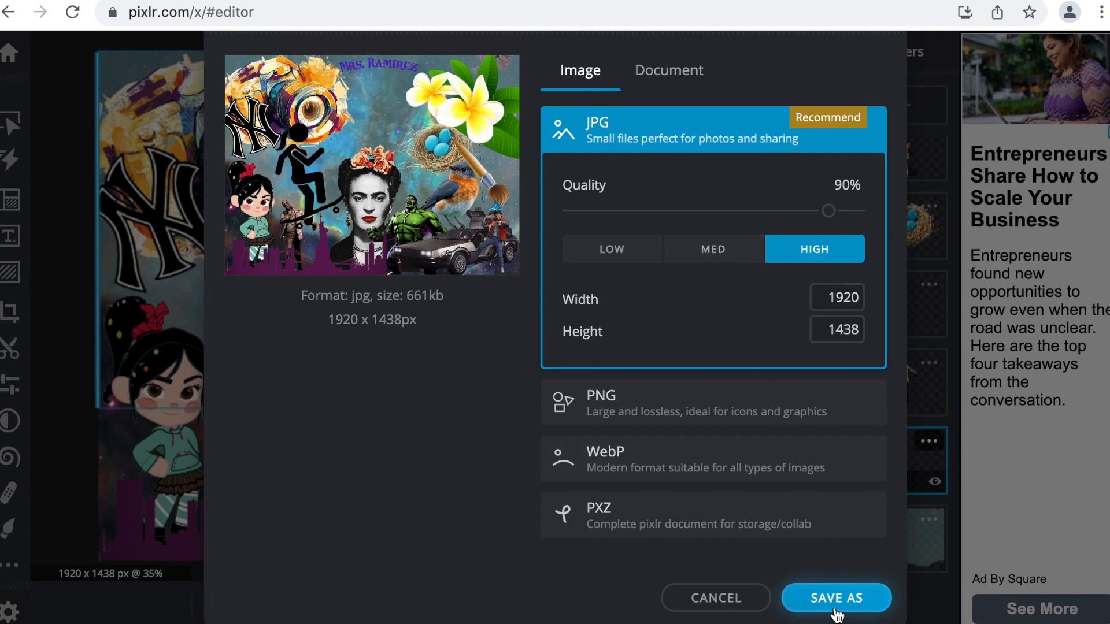
pyautogui.click(834, 607)
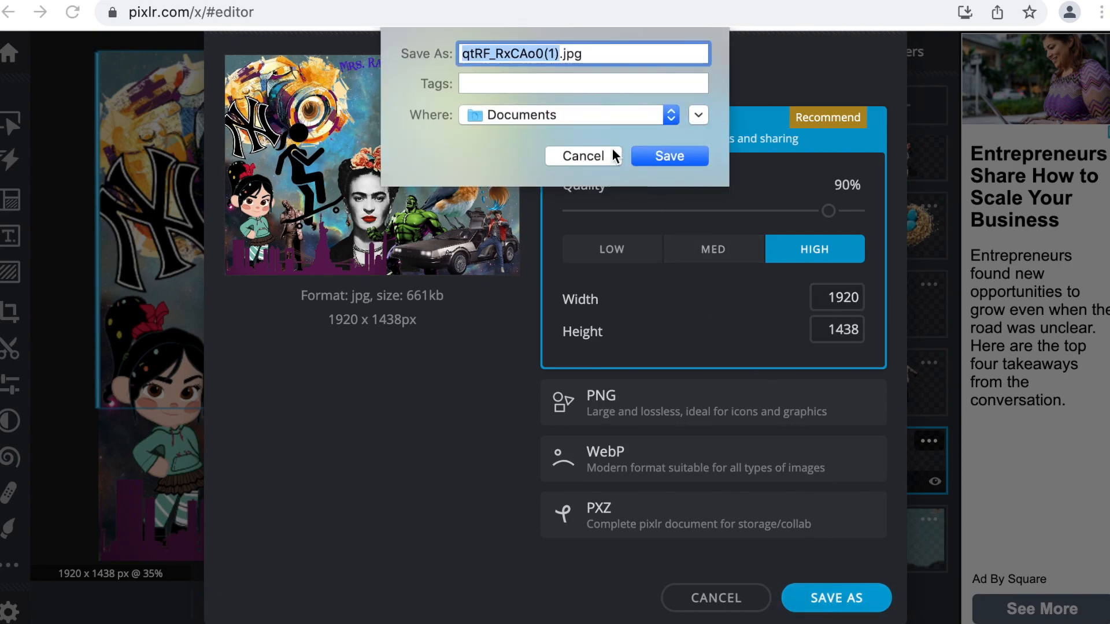
pyautogui.write('collage 1')
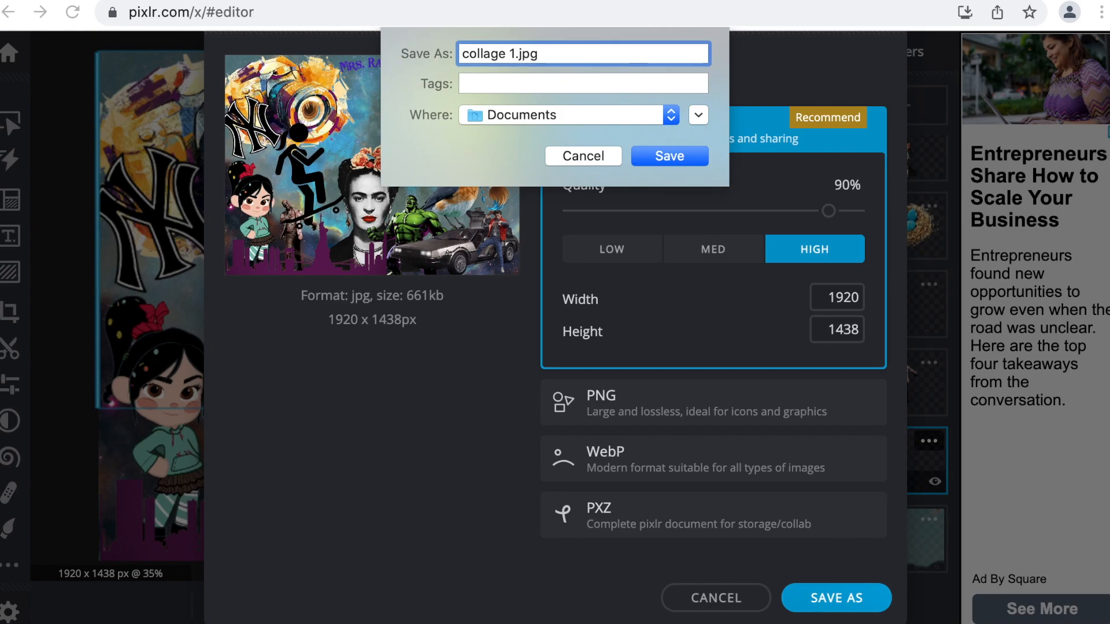
pyautogui.click(687, 156)
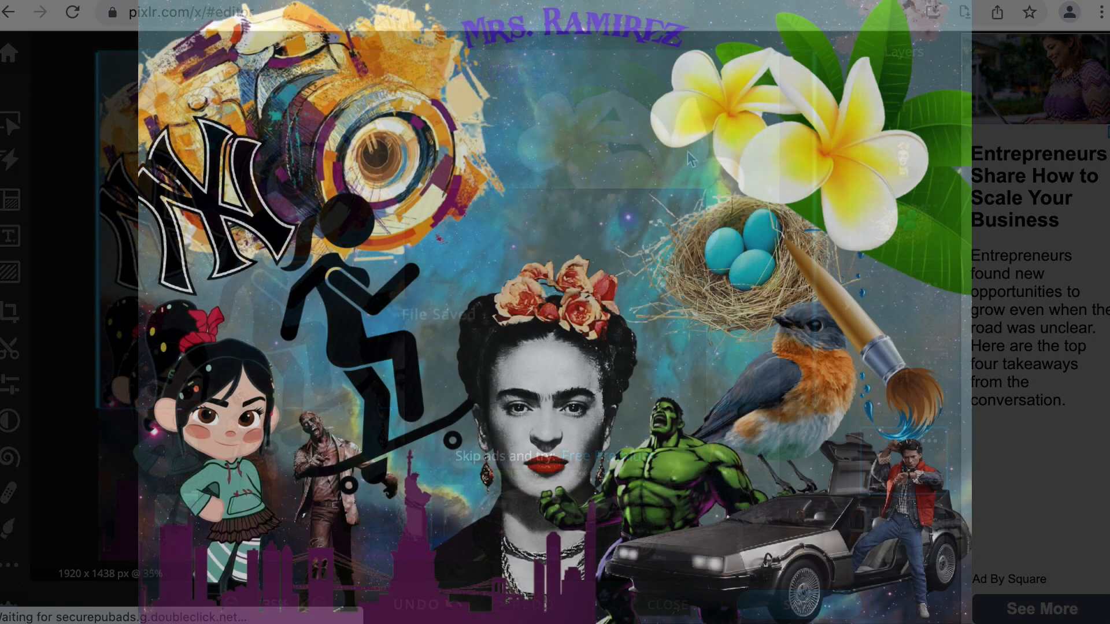